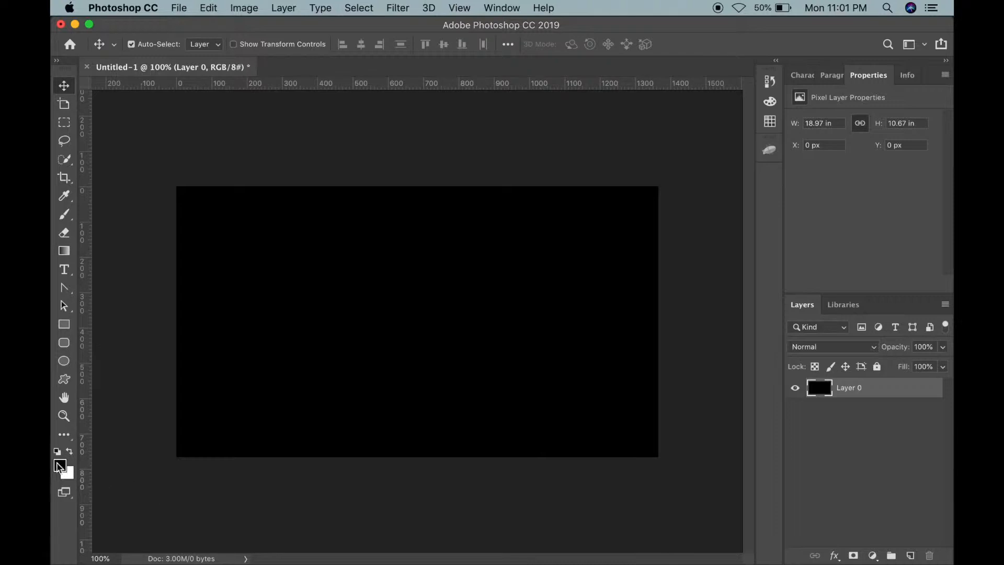
Step: Render Clouds on the black layer, followed by Difference Clouds
click(407, 9)
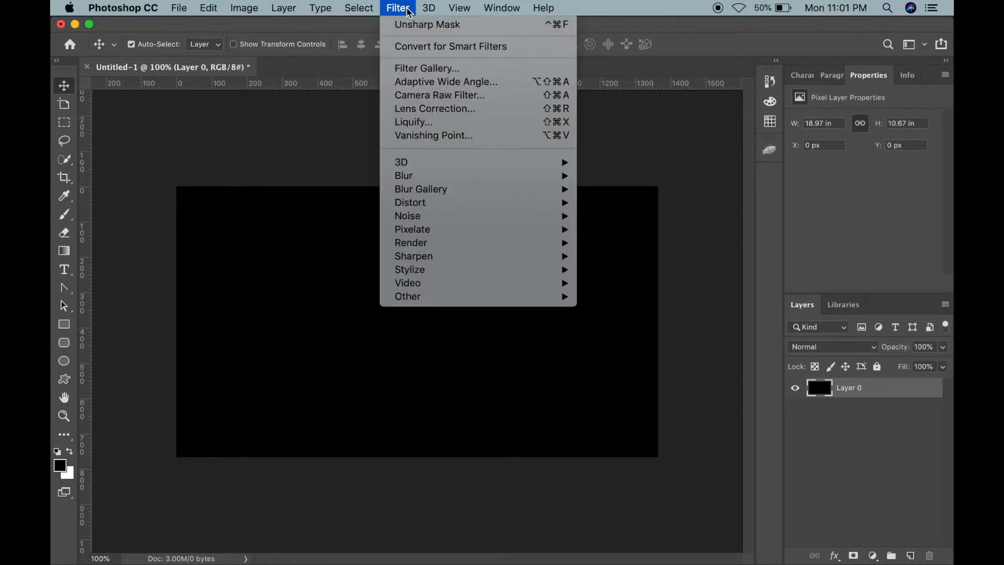
mouse_move(455, 244)
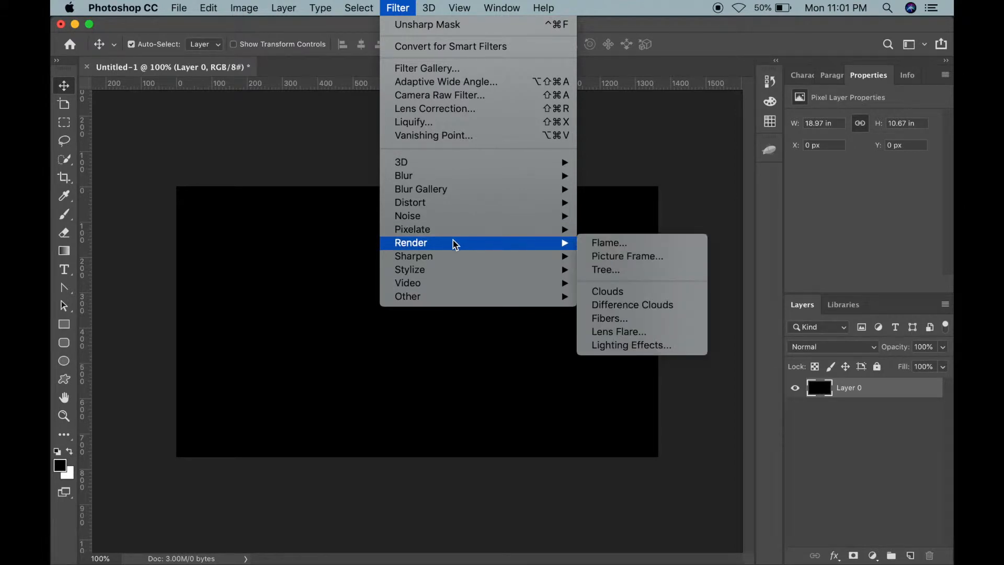
click(610, 291)
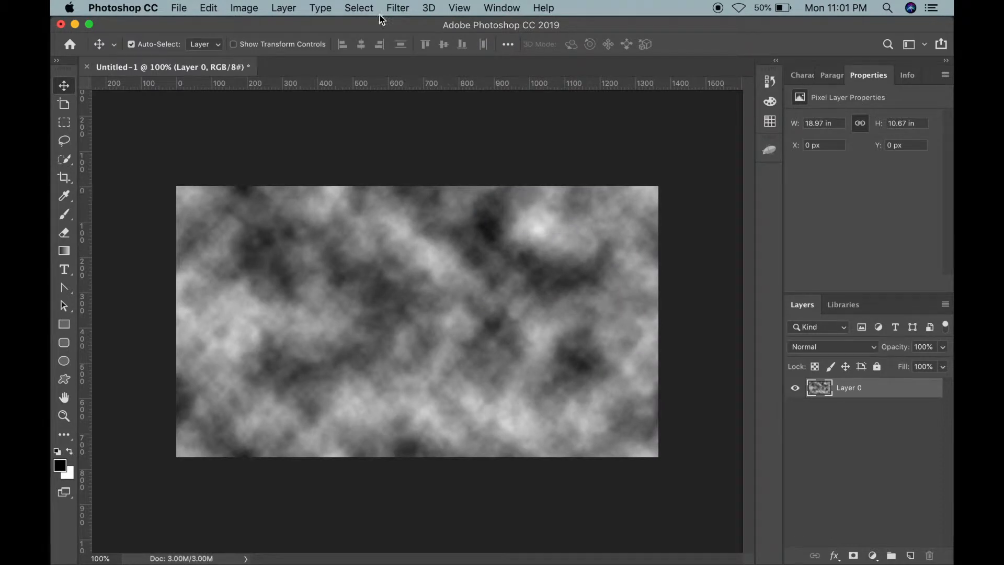
click(398, 8)
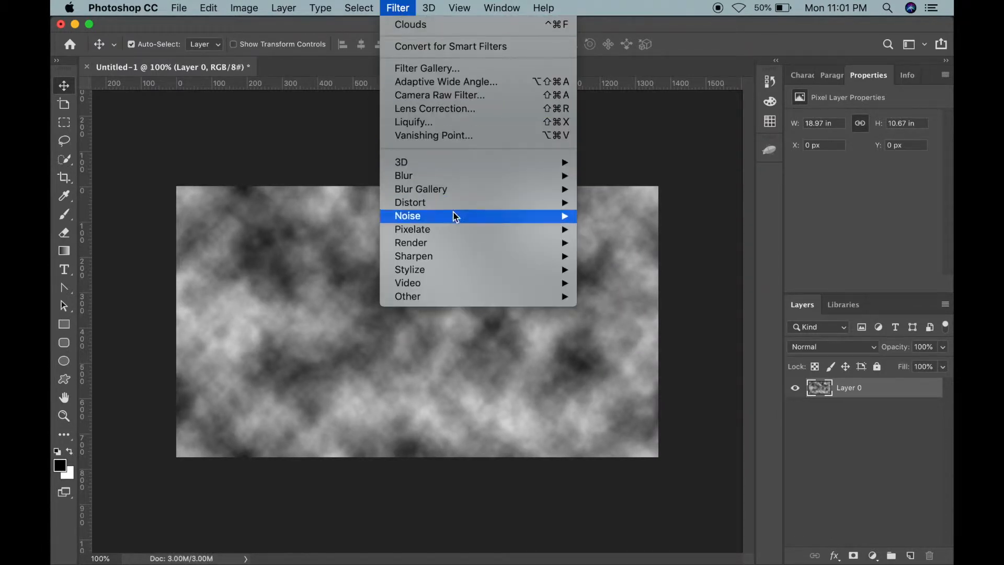
mouse_move(459, 244)
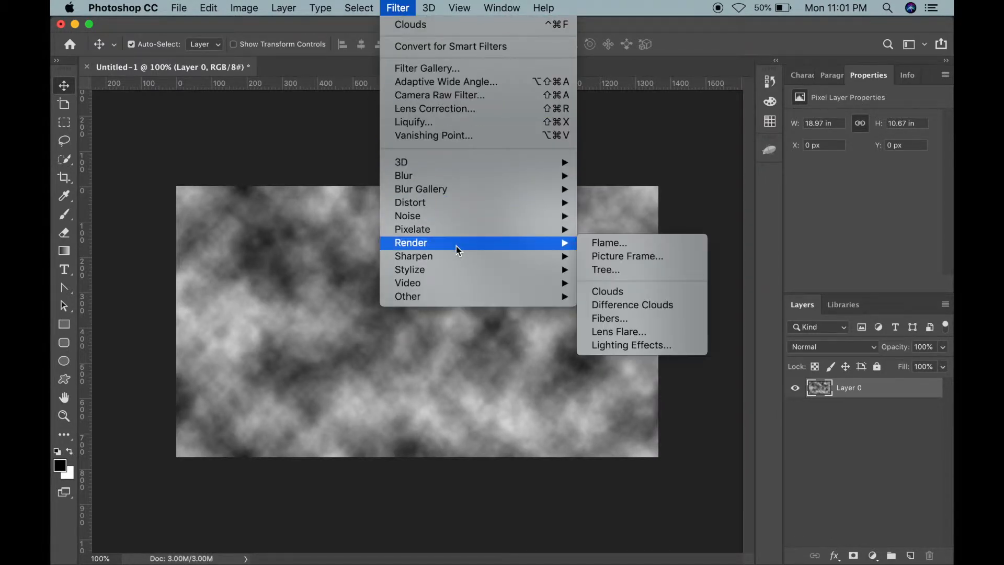
click(637, 304)
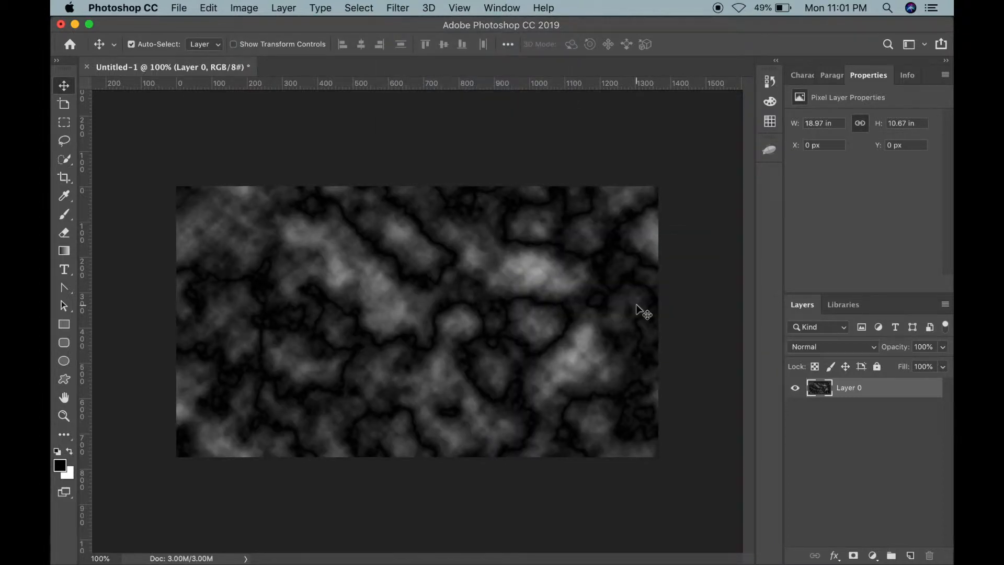
Step: Sharpen the cloud texture with Unsharp Mask at 86% amount, 5.3 pixels radius and threshold 0
click(400, 8)
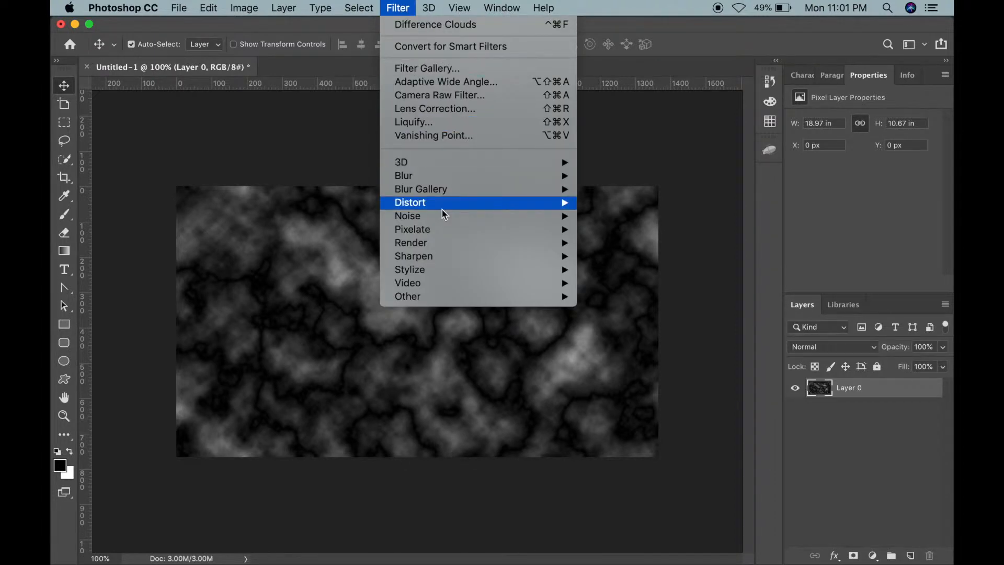
mouse_move(445, 263)
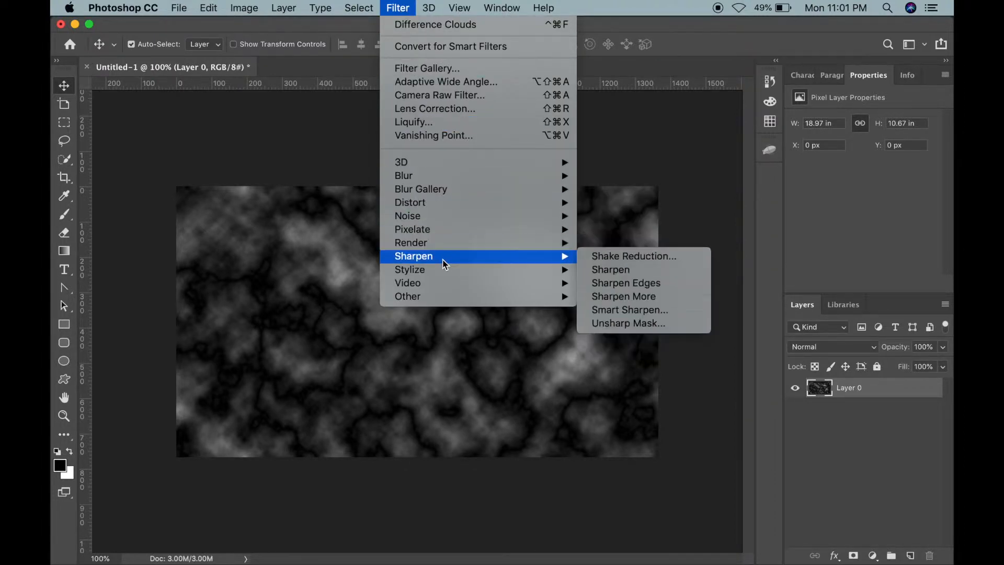
click(640, 325)
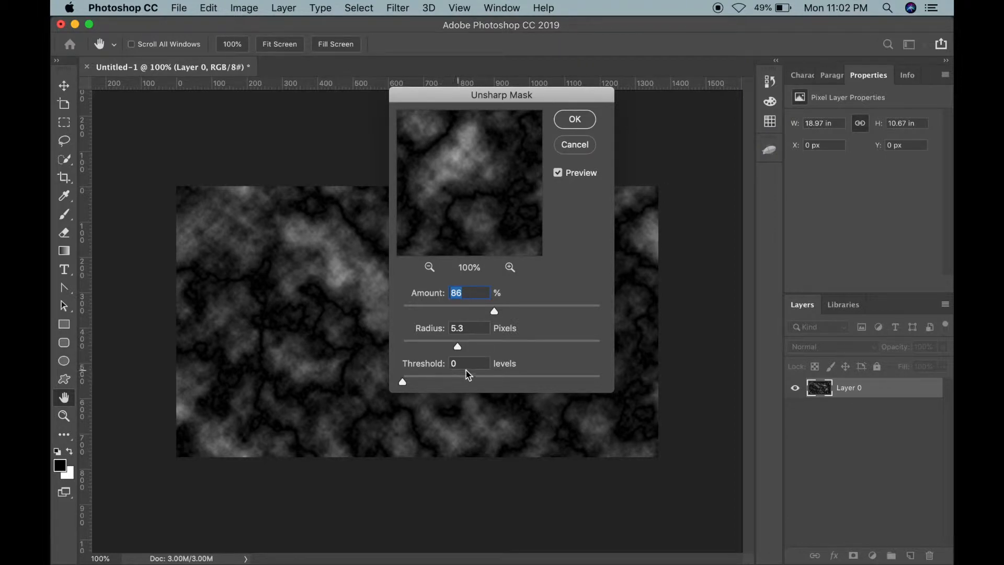
click(575, 120)
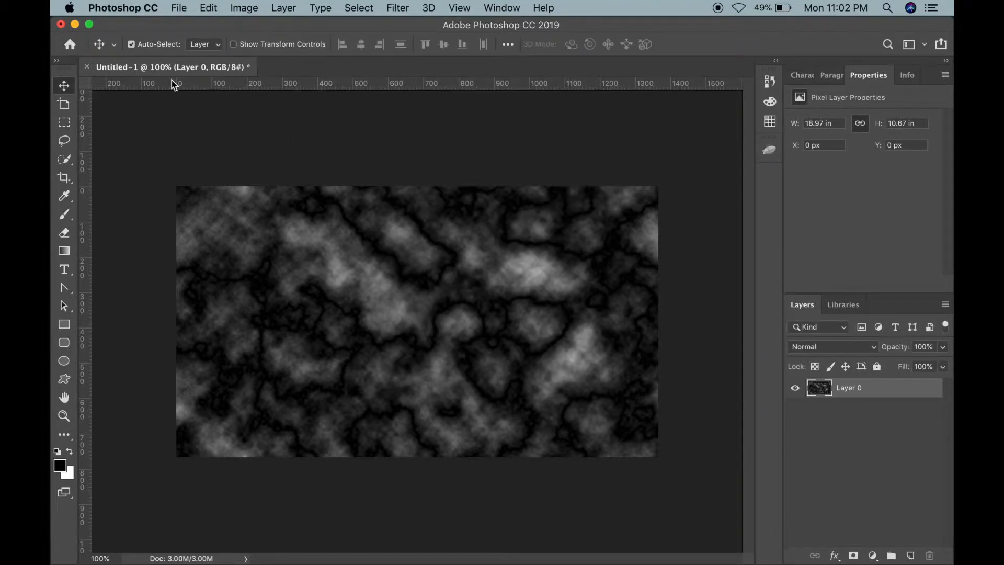
Step: Start a Color Balance adjustment on the cloud layer and set the shadows' color levels to +69, 0, -87
click(242, 6)
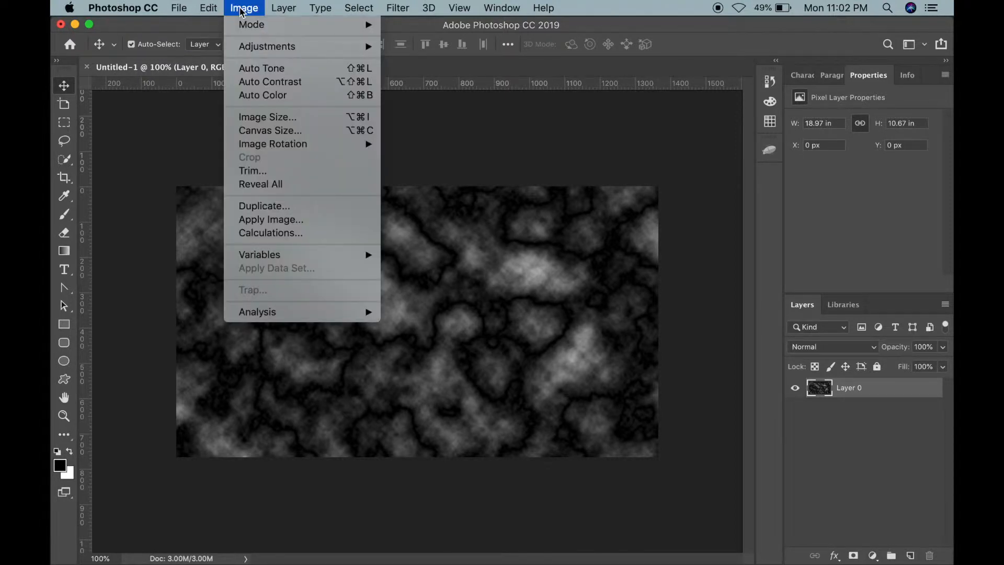
mouse_move(263, 45)
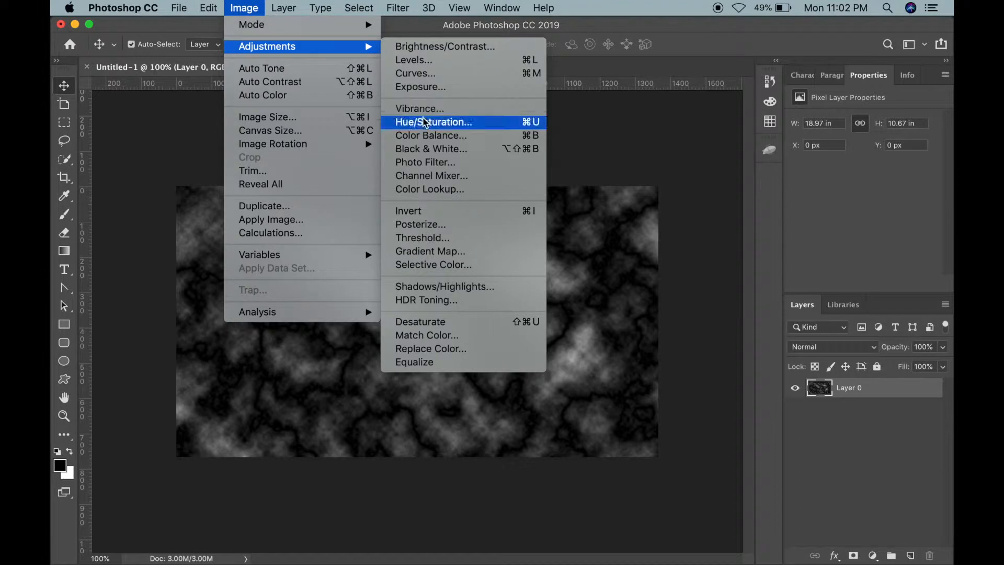
click(431, 137)
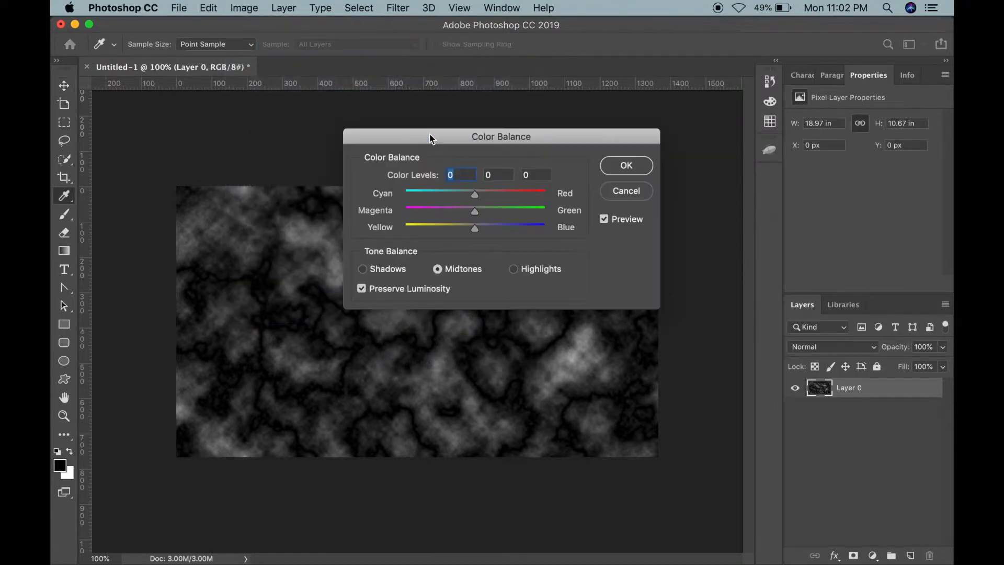
click(363, 269)
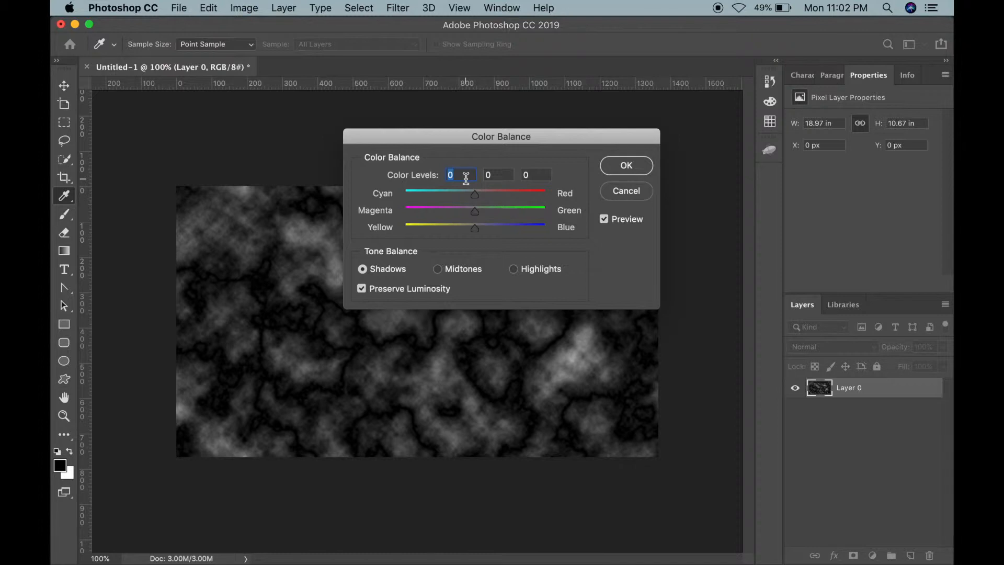
text(69)
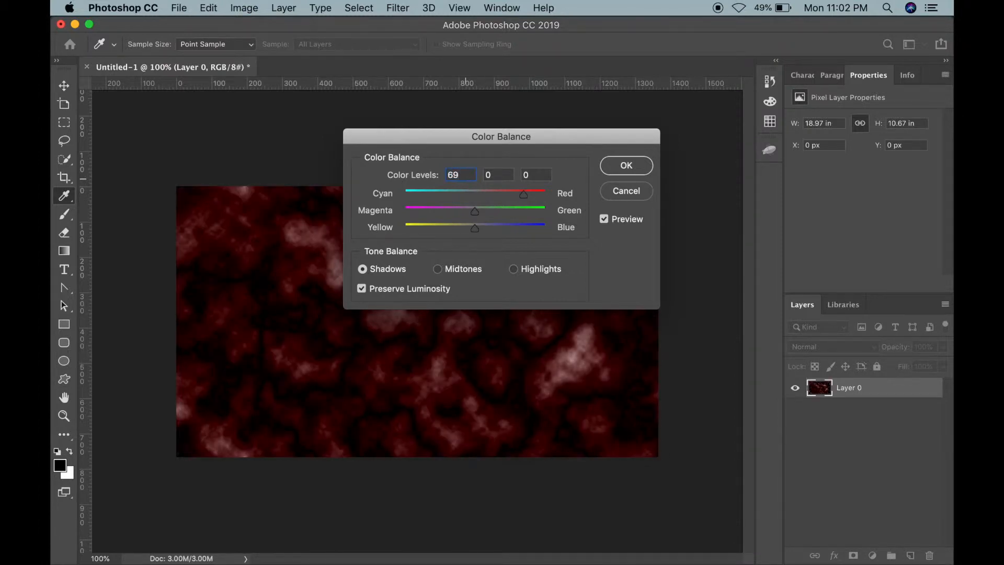
key(Tab)
key(Tab)
text(-87)
Step: Set the Color Balance levels for the midtones to +69, 0, -87
click(438, 270)
click(465, 174)
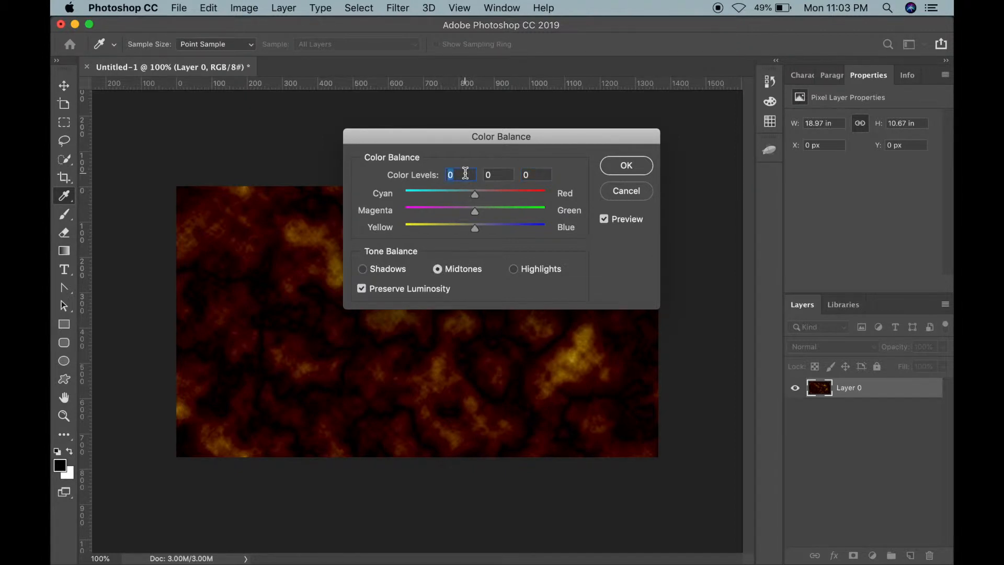
text(69)
key(Tab)
key(Tab)
text(-87)
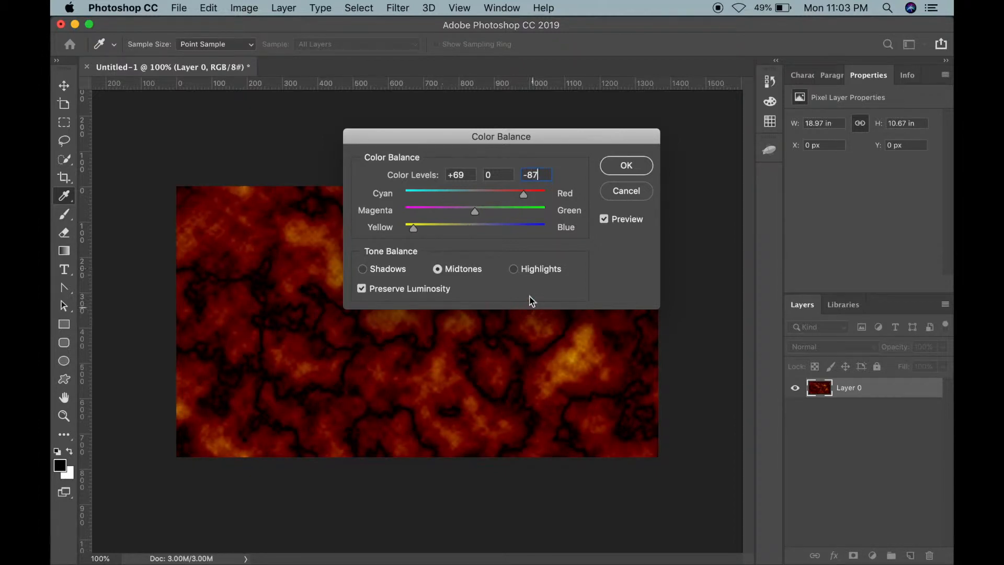
Step: Set the Color Balance levels for the highlights to +83, 0, -72 and apply the adjustment
click(514, 270)
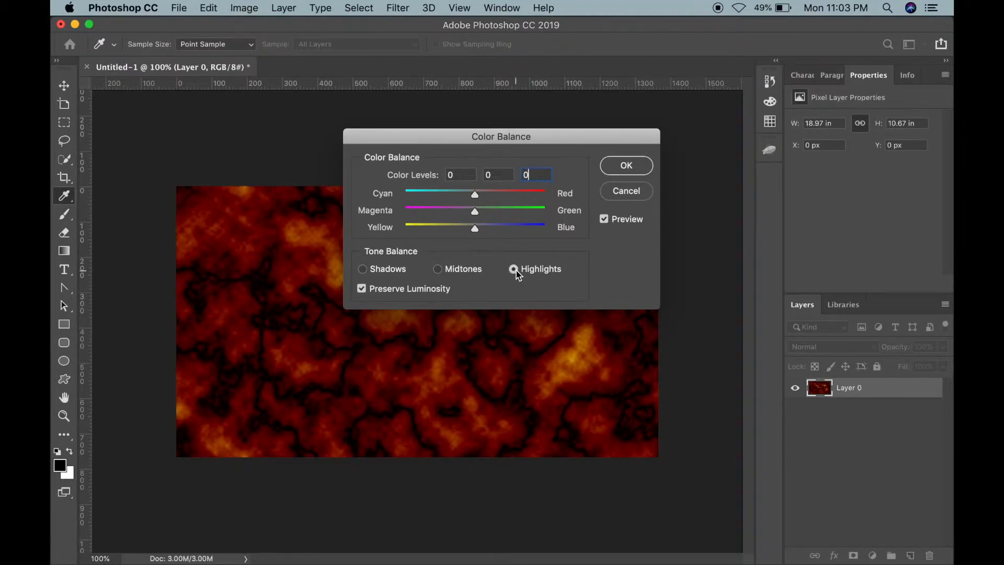
click(460, 172)
text(83)
key(Tab)
key(Tab)
text(-72)
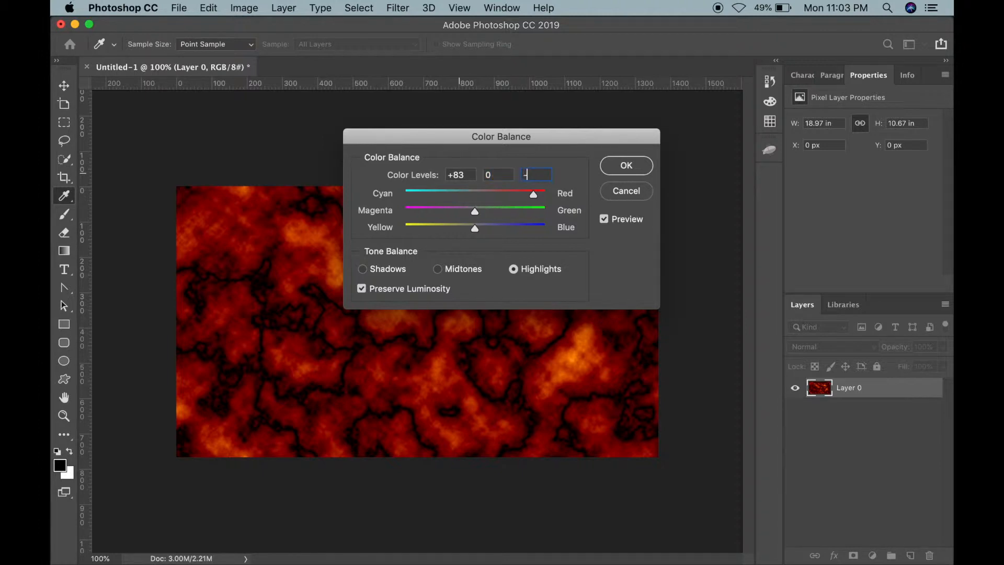
click(631, 166)
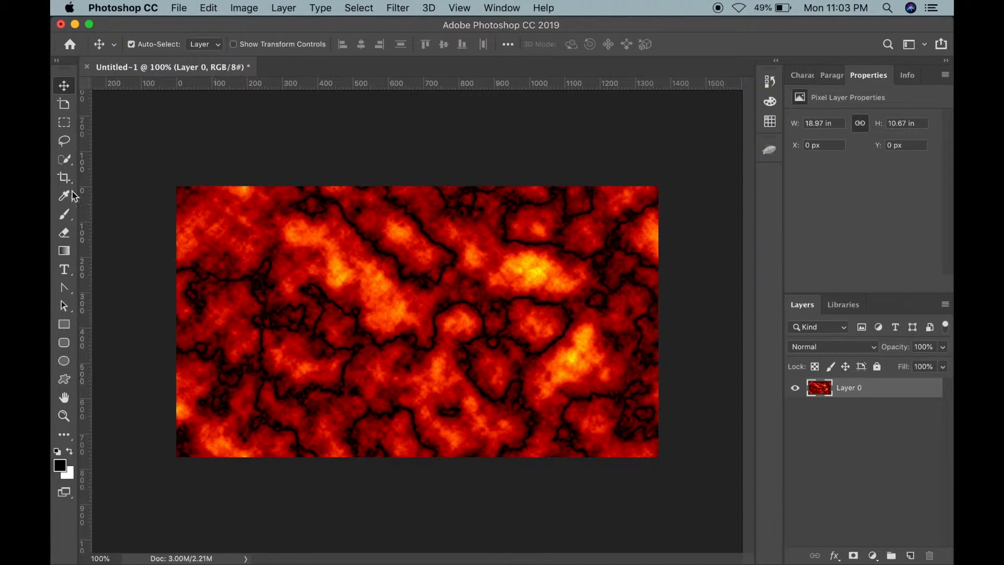
Step: Select a circular area about 700 px in diameter in the centre of the canvas with the Elliptical Marquee tool
click(70, 439)
click(354, 283)
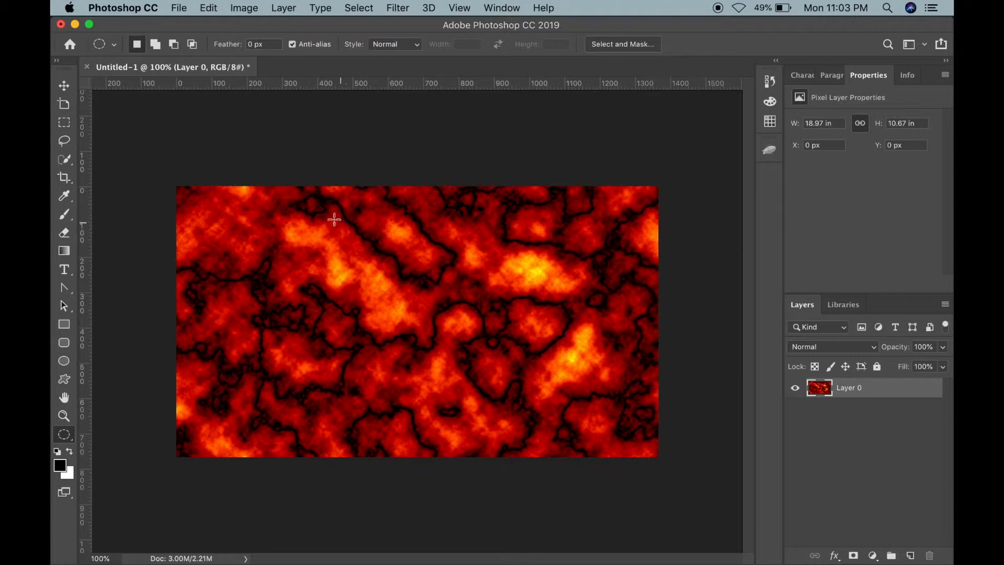
drag(326, 213, 464, 322)
drag(343, 262, 438, 344)
click(280, 312)
drag(366, 238, 496, 359)
drag(413, 291, 459, 376)
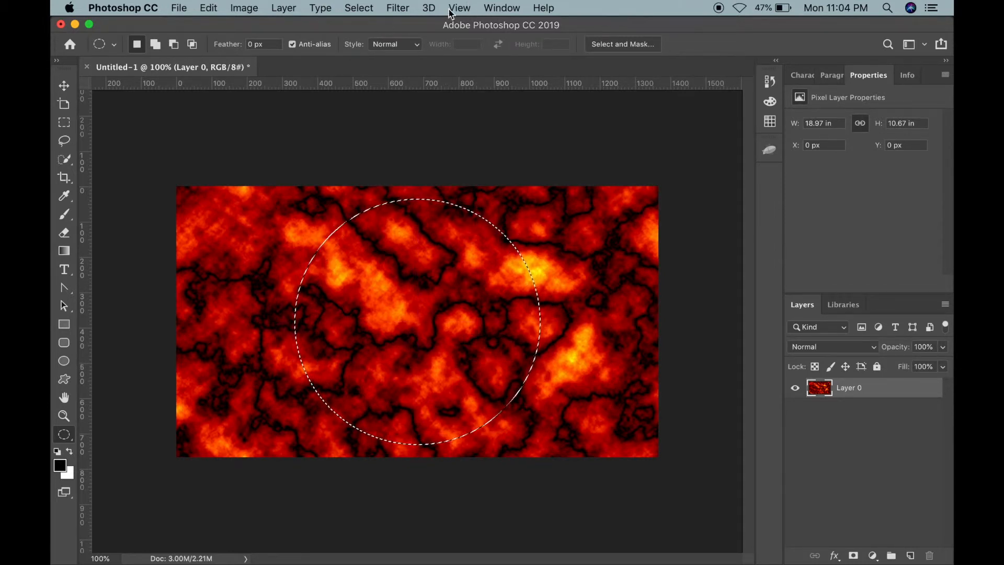
Step: Distort the circular selection with the Spherize filter at an amount of 100% in Normal mode
click(396, 8)
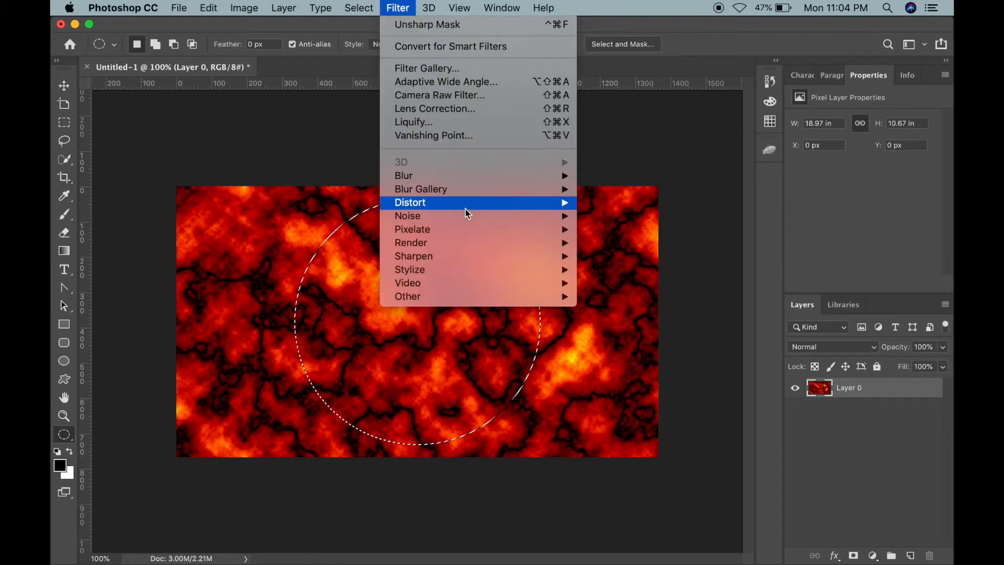
mouse_move(467, 219)
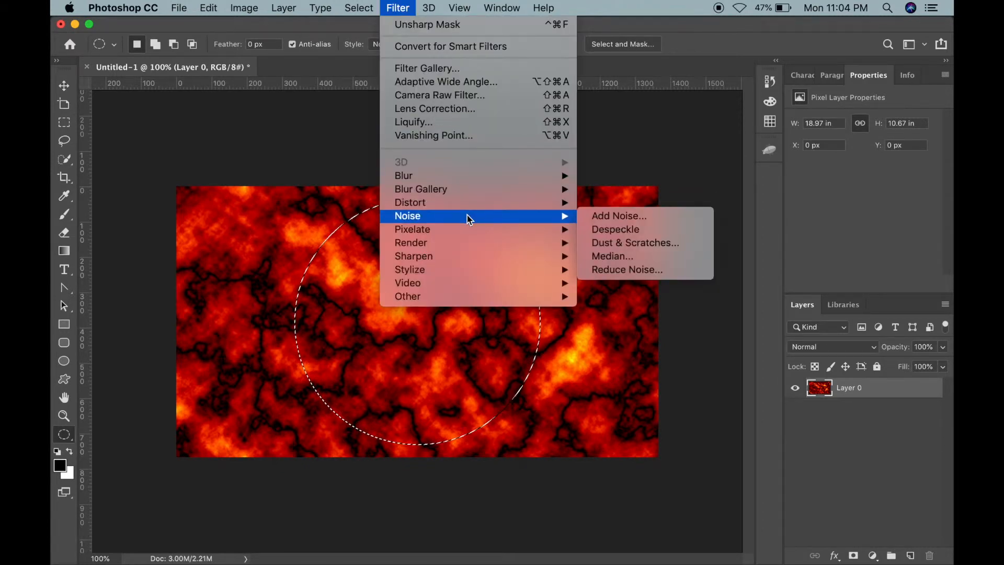
mouse_move(469, 254)
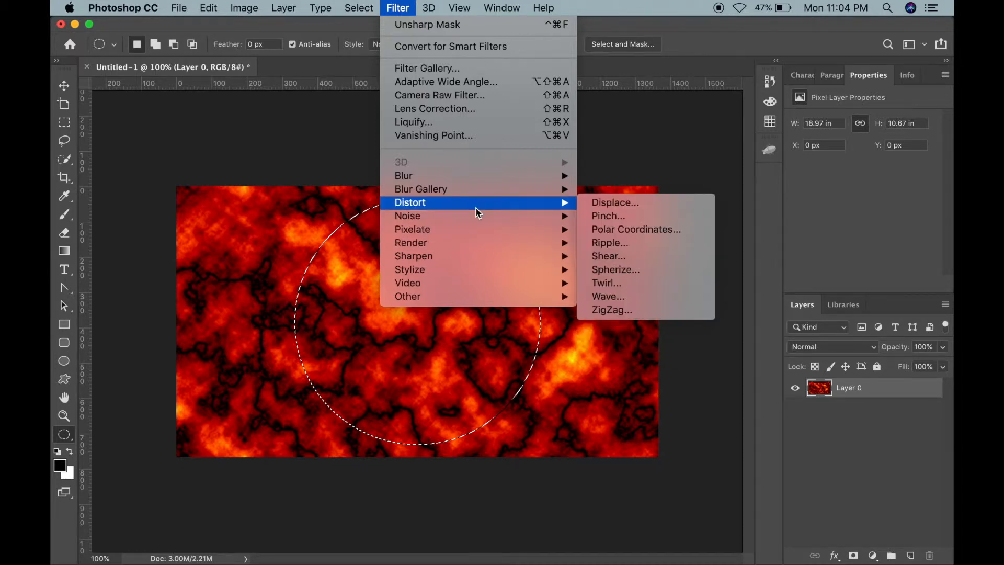
click(633, 271)
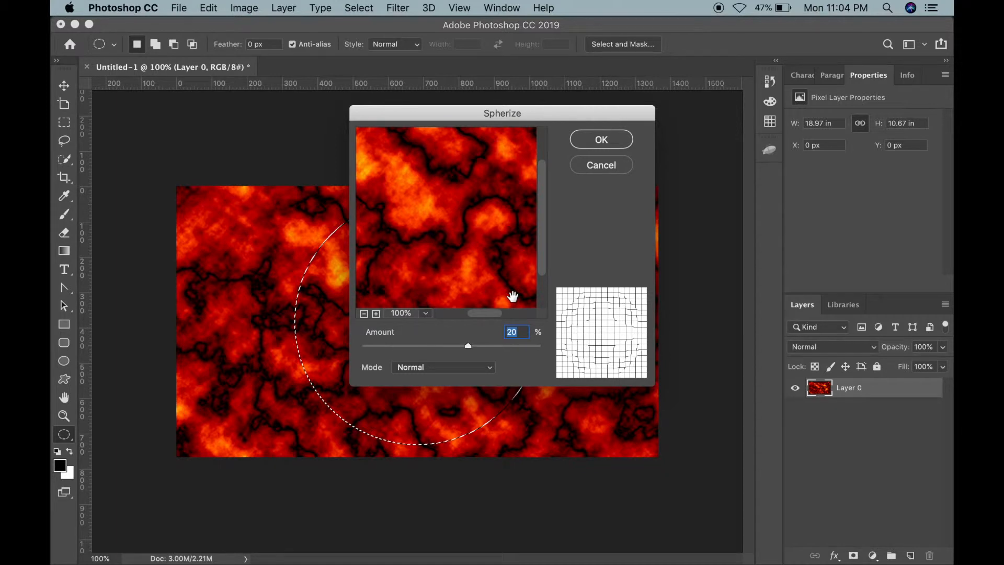
text(100)
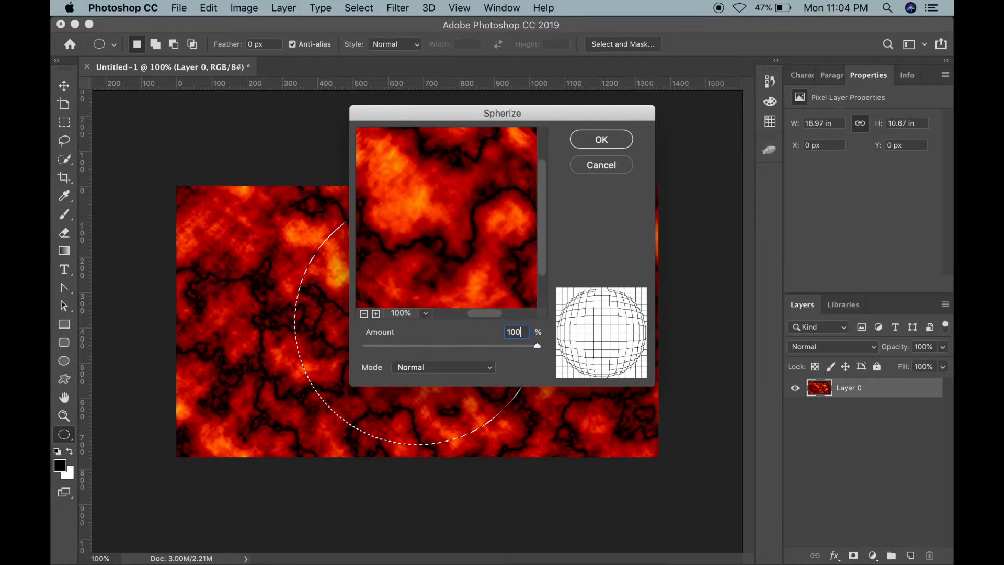
key(Return)
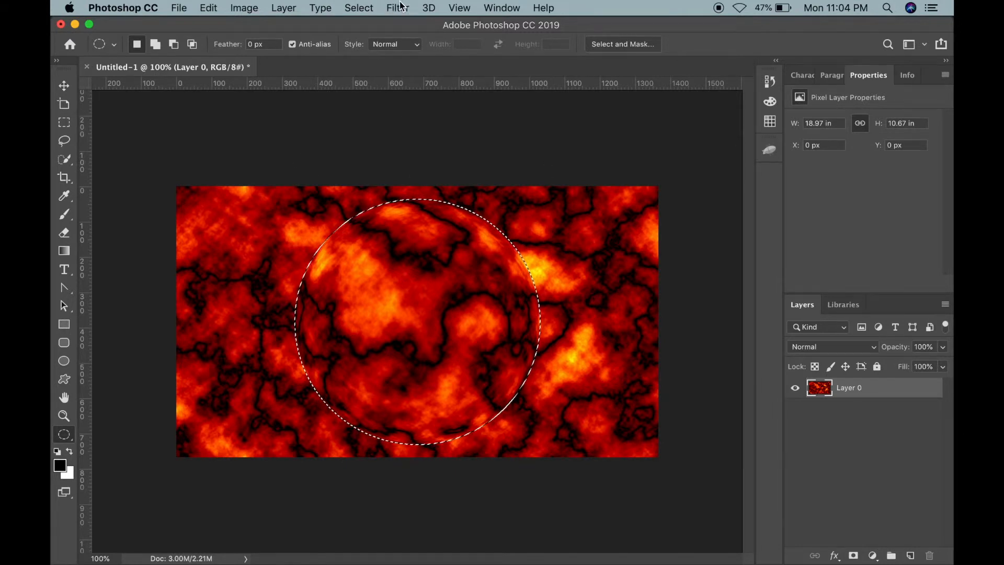
Step: Apply the Spherize filter to the circular selection again with an amount of 30%
click(398, 8)
mouse_move(457, 242)
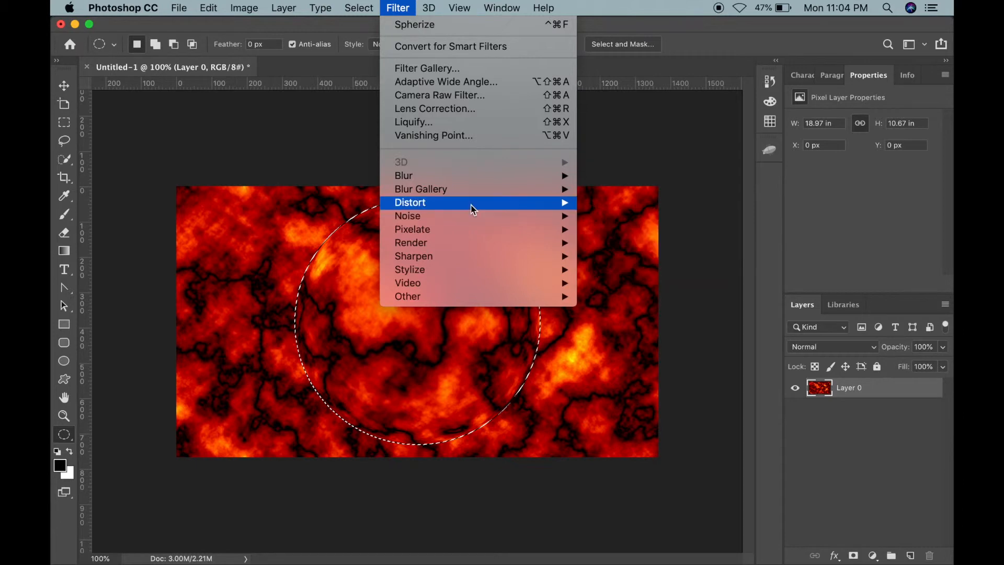
mouse_move(472, 204)
click(624, 269)
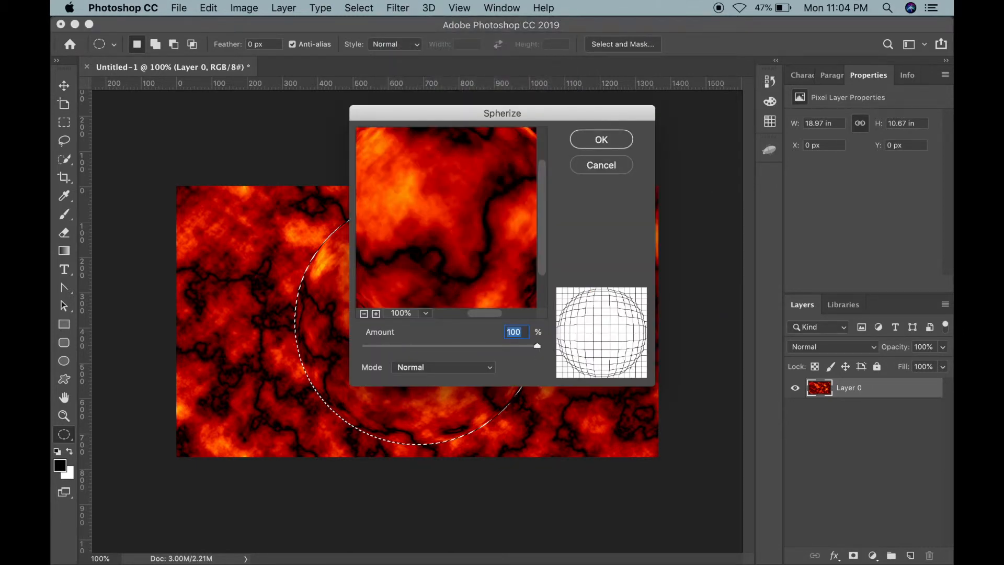
text(30)
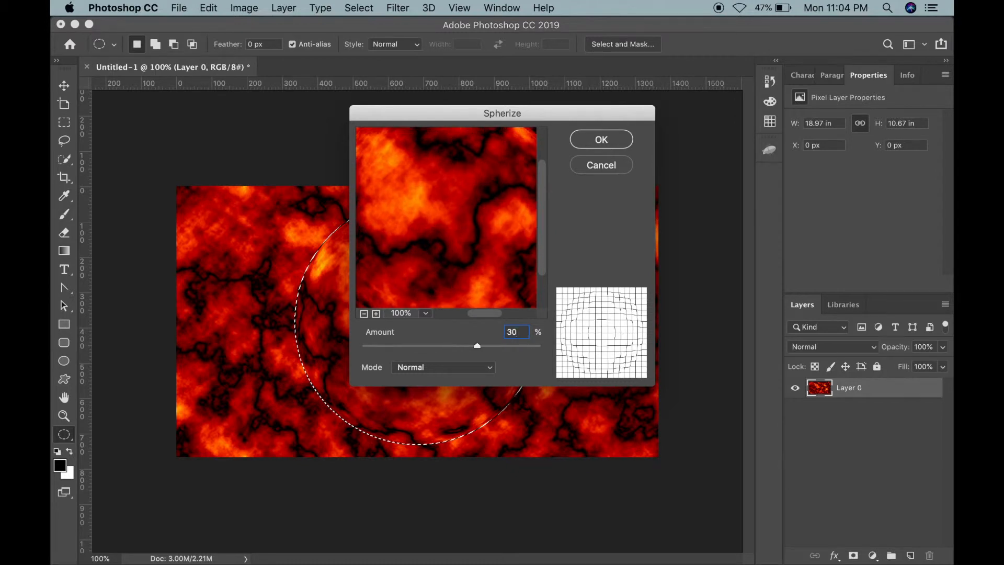
key(Return)
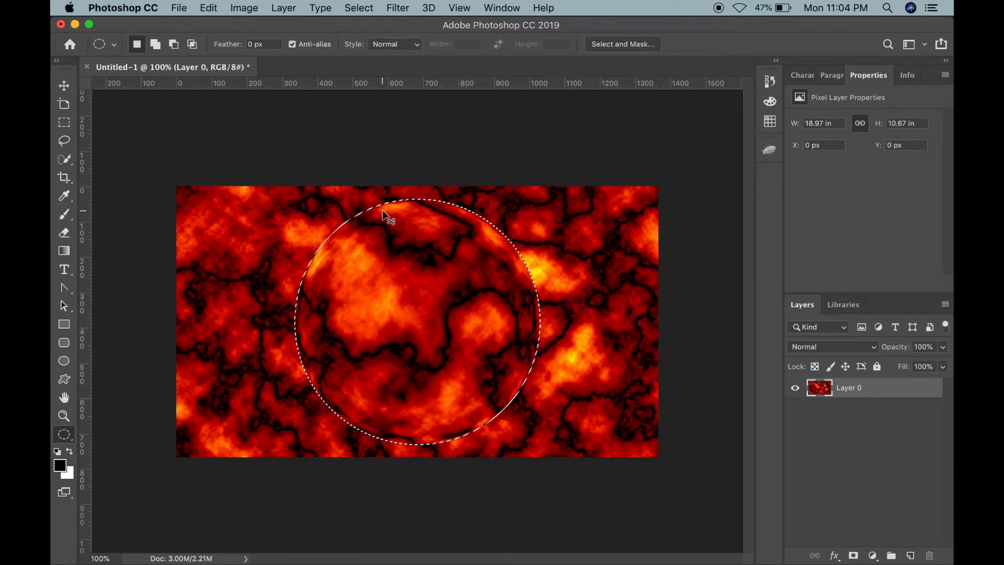
Step: Cut the spherized circle out of the lava texture layer and add a new layer above it
key(super+x)
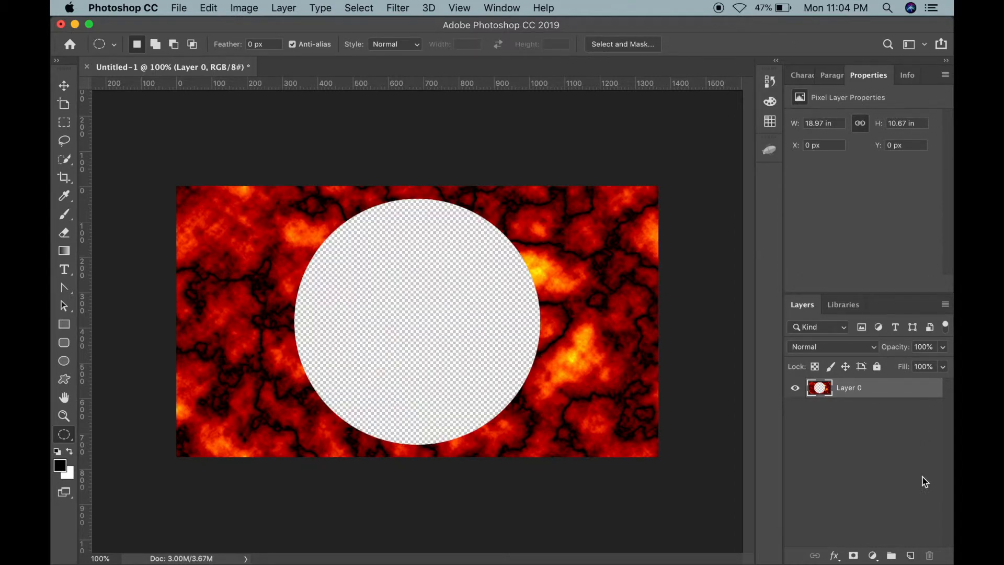
key(shift+super+n)
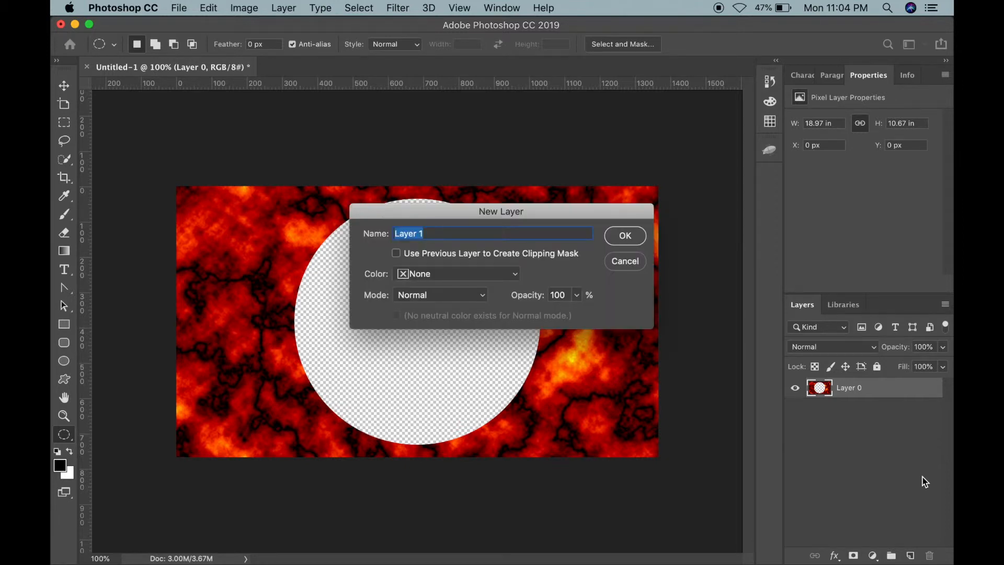
key(Return)
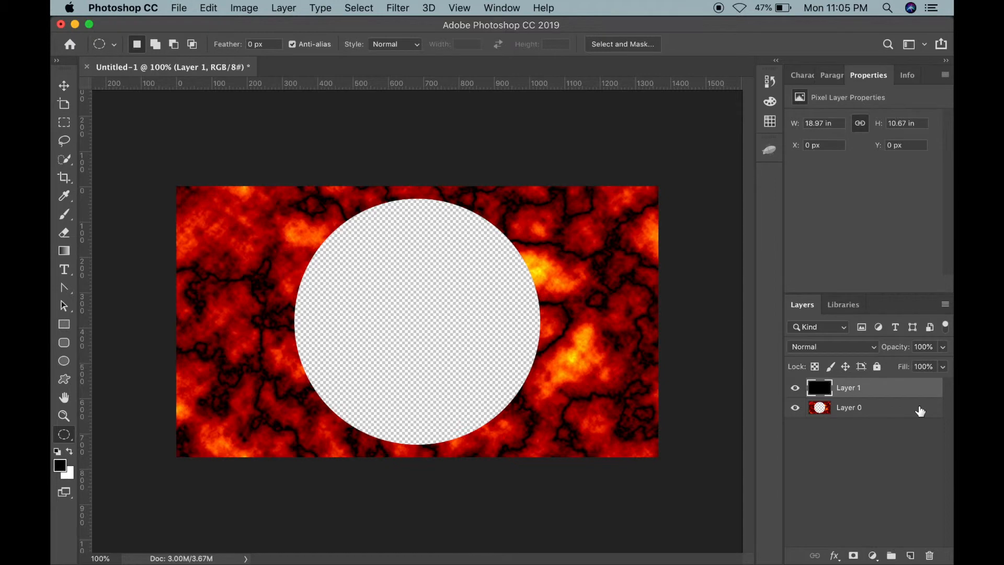
Step: Place the cut planet on its own layer above a black-filled layer, with the original lava texture layer hidden
key(alt+BackSpace)
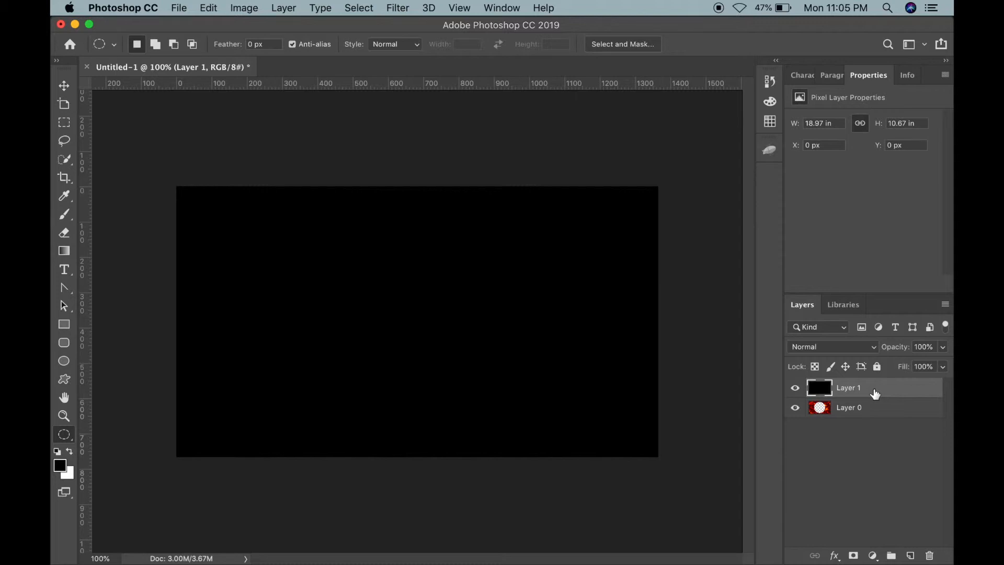
key(super+v)
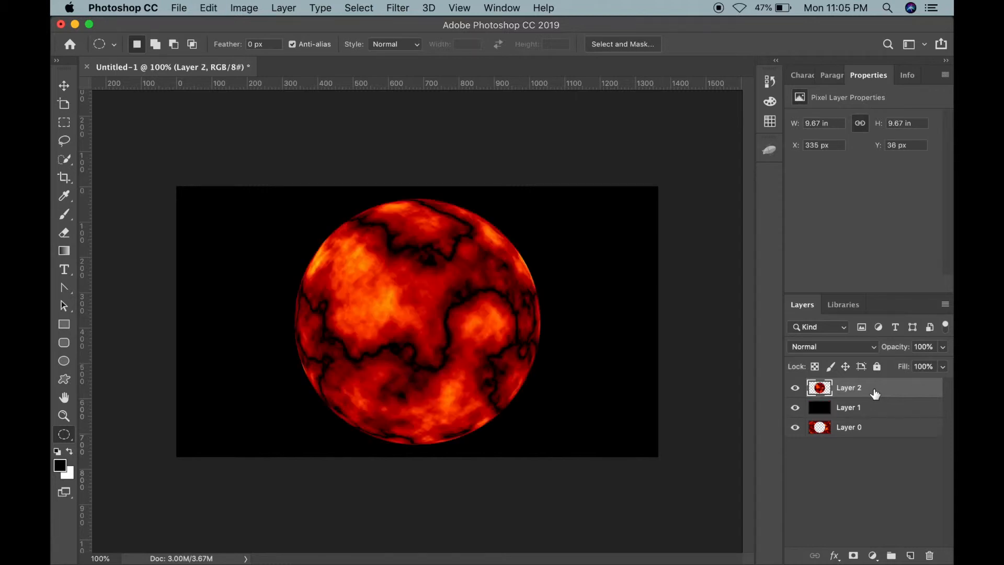
click(795, 427)
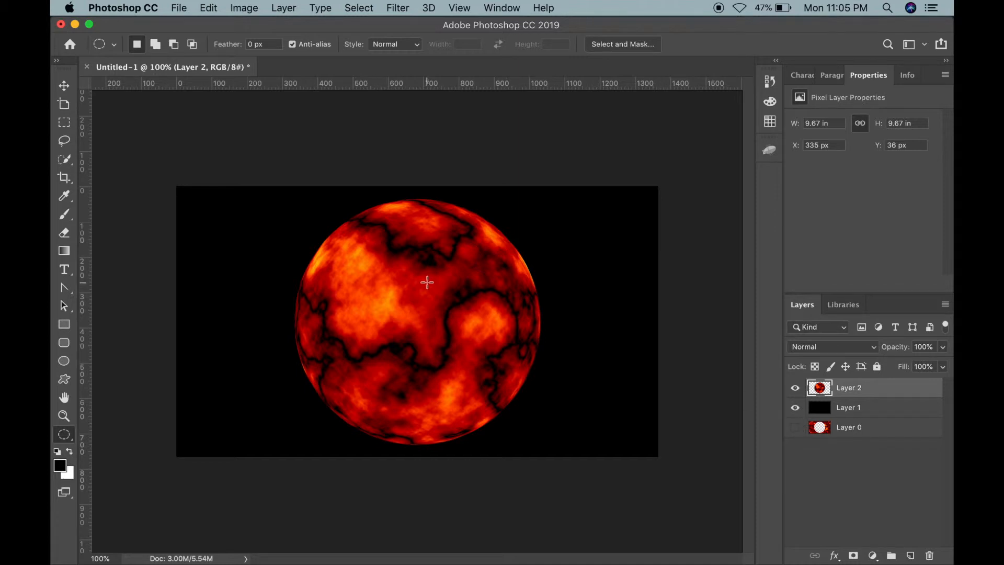
Step: Add an Outer Glow to the planet layer in red #ff1515 with a size of 84 px
key(v)
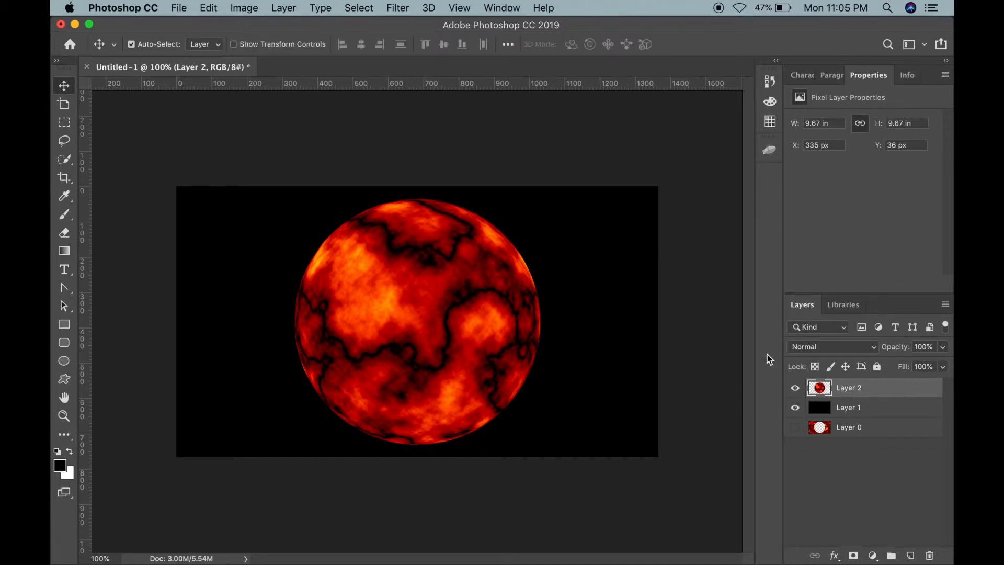
double_click(895, 396)
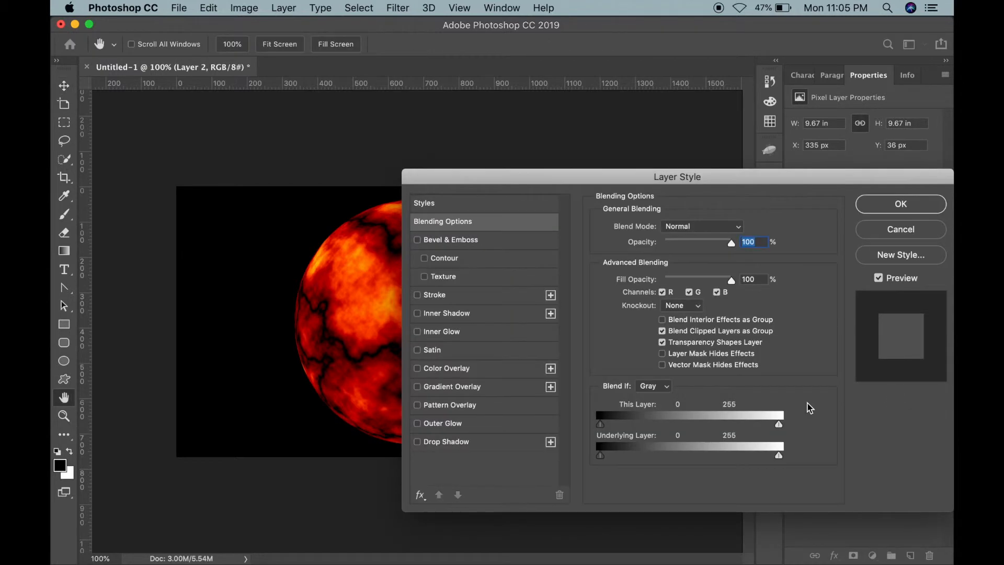
click(455, 424)
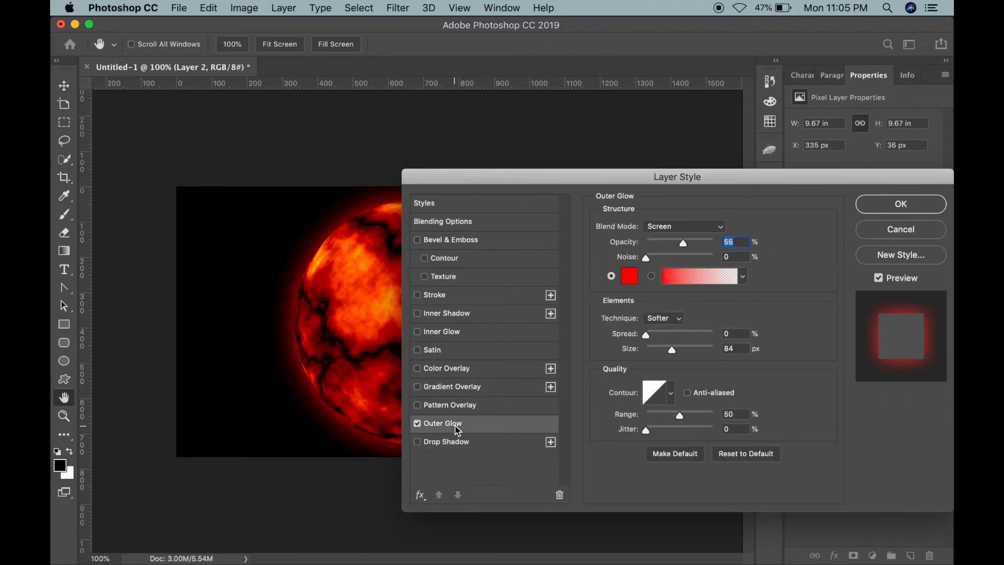
click(634, 280)
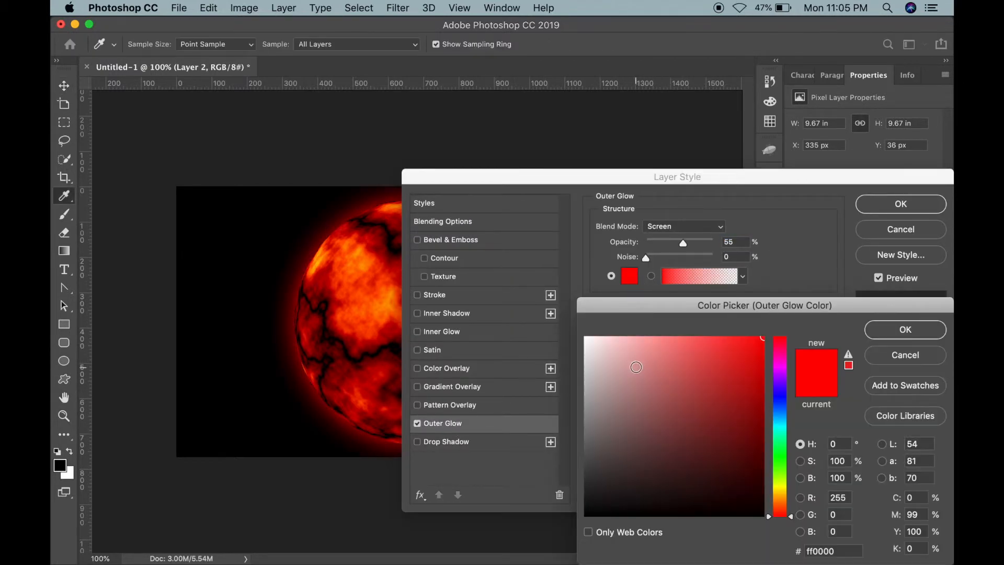
drag(750, 339, 756, 320)
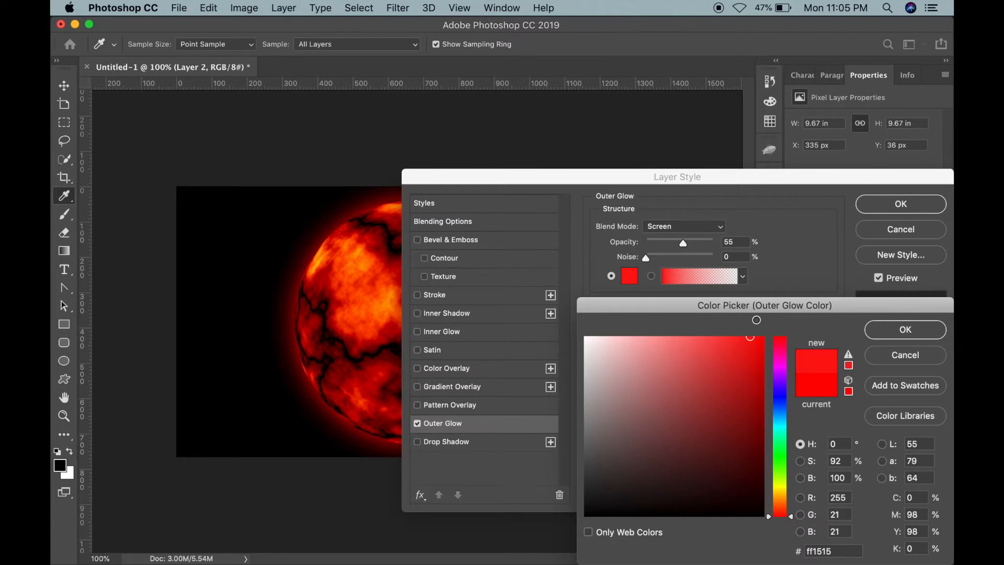
click(929, 330)
click(916, 204)
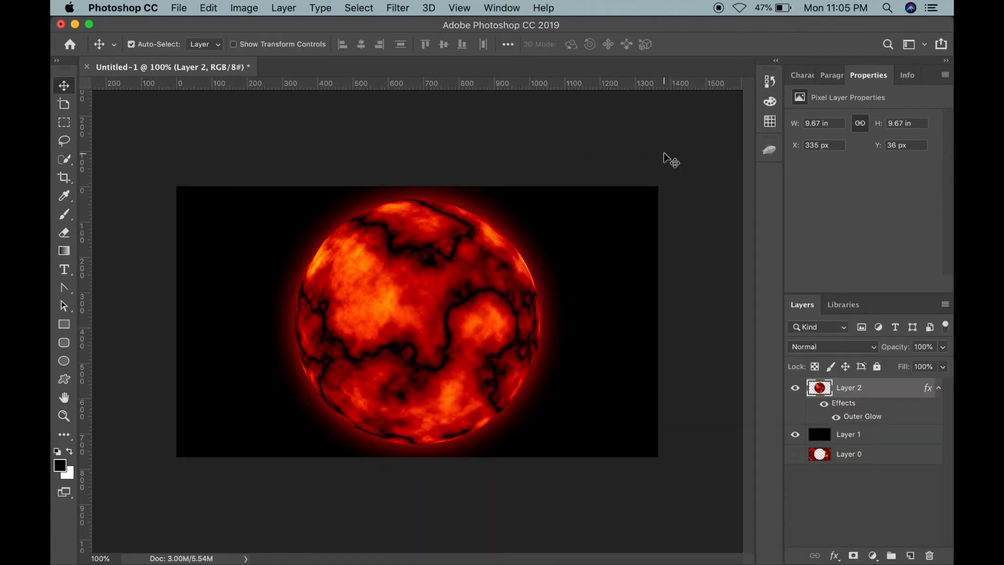
Step: Set the opacity of the planet's Outer Glow to 44%
double_click(881, 418)
drag(683, 246, 676, 246)
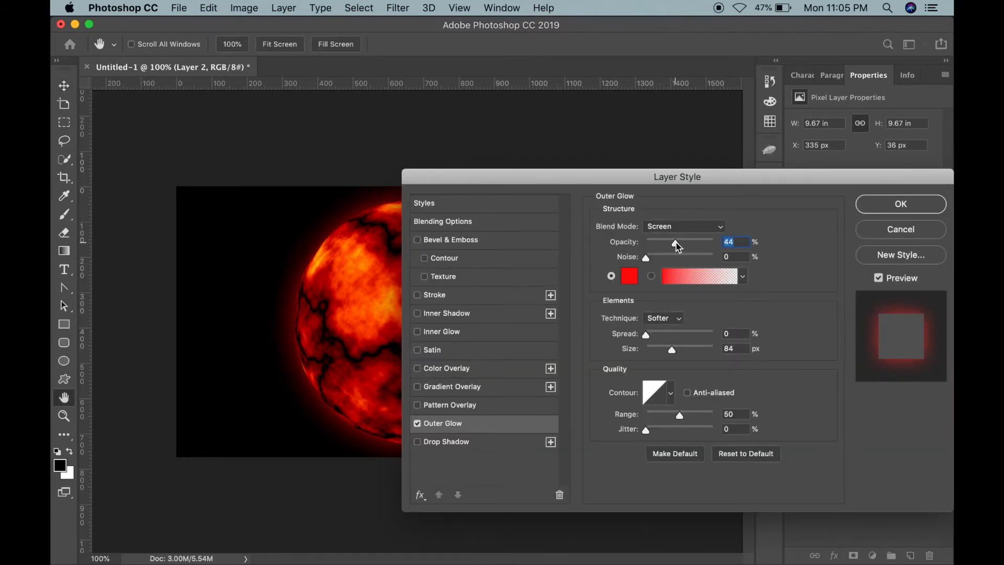
click(901, 209)
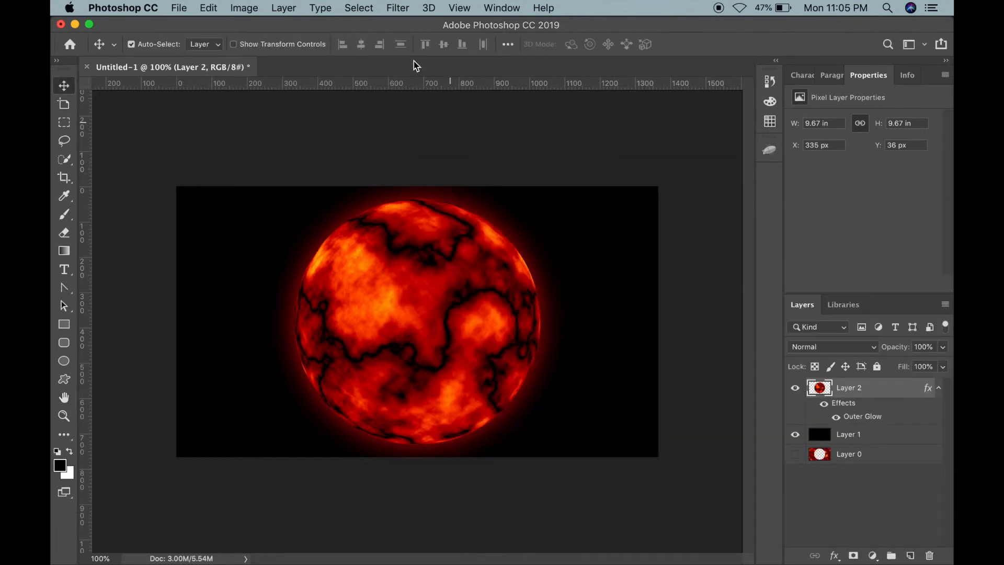
Step: Sharpen the planet layer with Unsharp Mask at an amount of 86%, radius 5.3 pixels and threshold 0
click(400, 7)
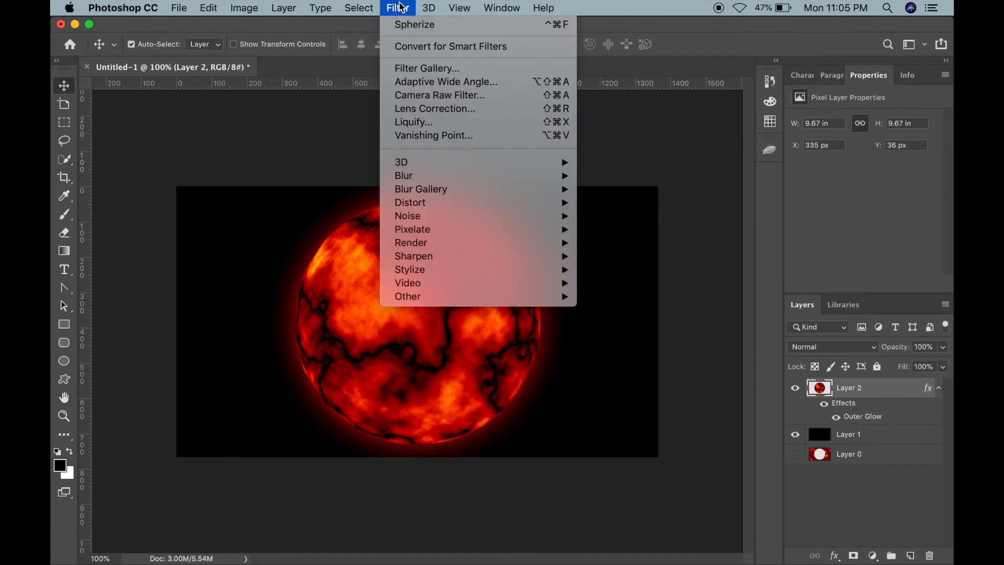
mouse_move(434, 263)
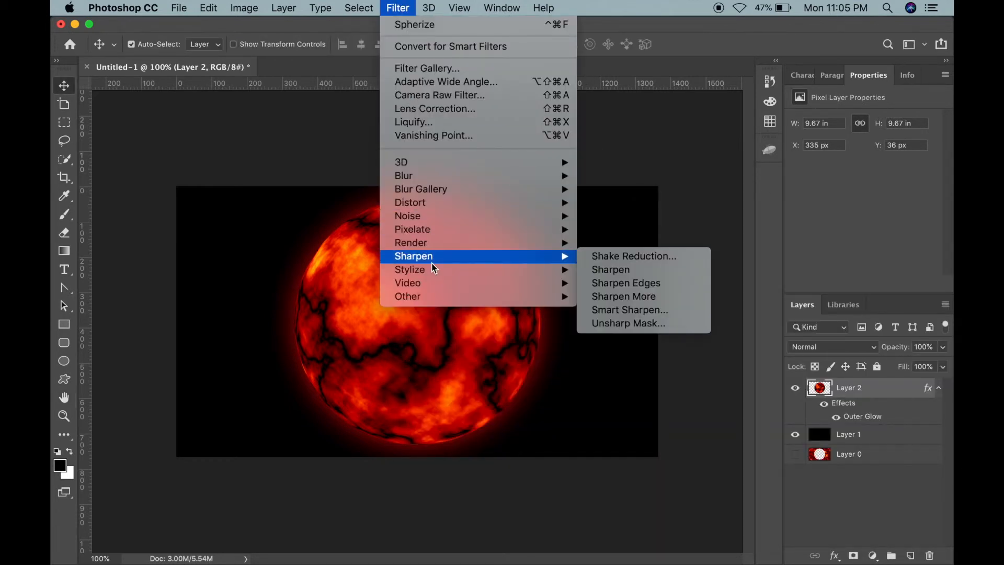
click(625, 323)
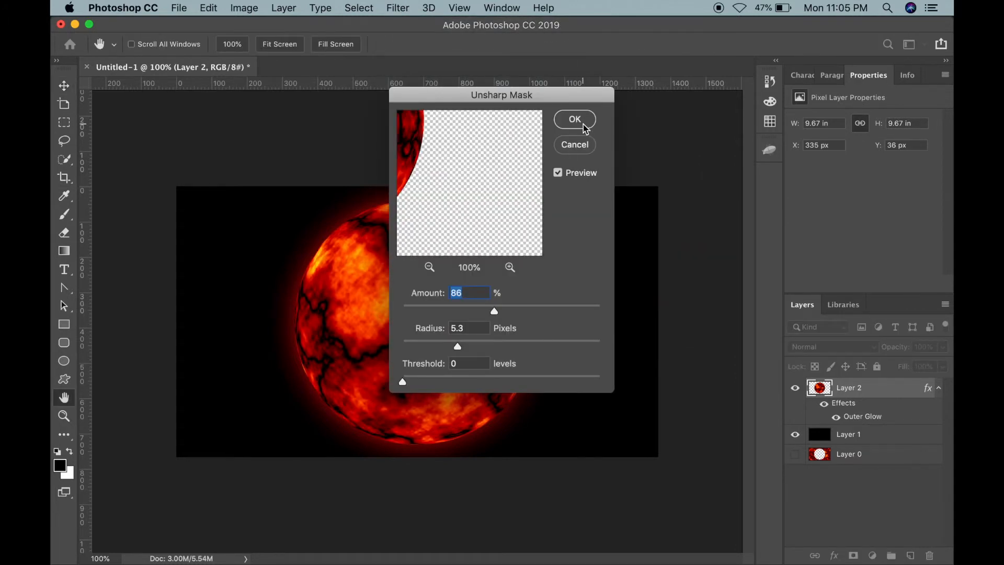
click(580, 124)
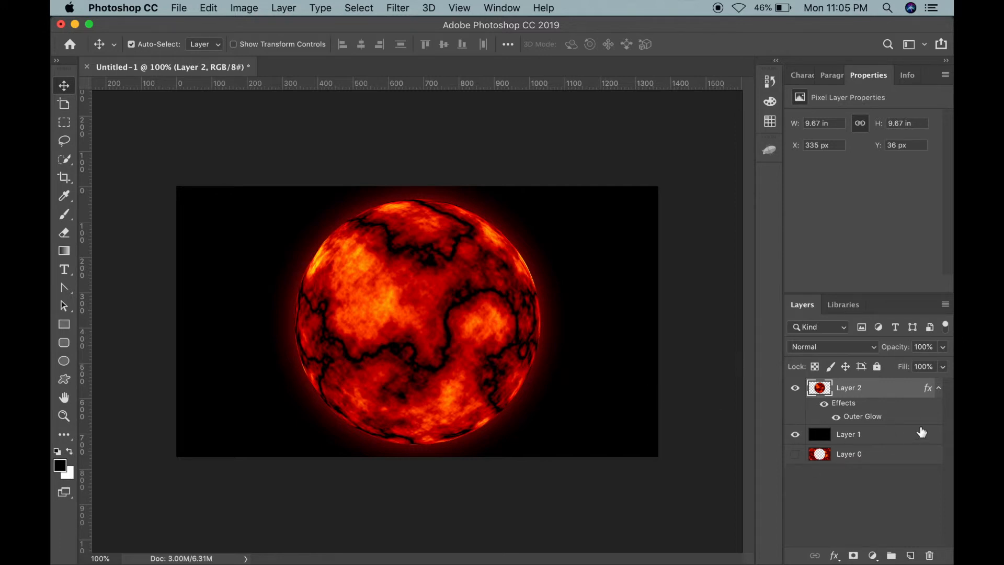
Step: Apply the Add Noise filter to the black background layer with an amount of 20% and Gaussian distribution
click(900, 439)
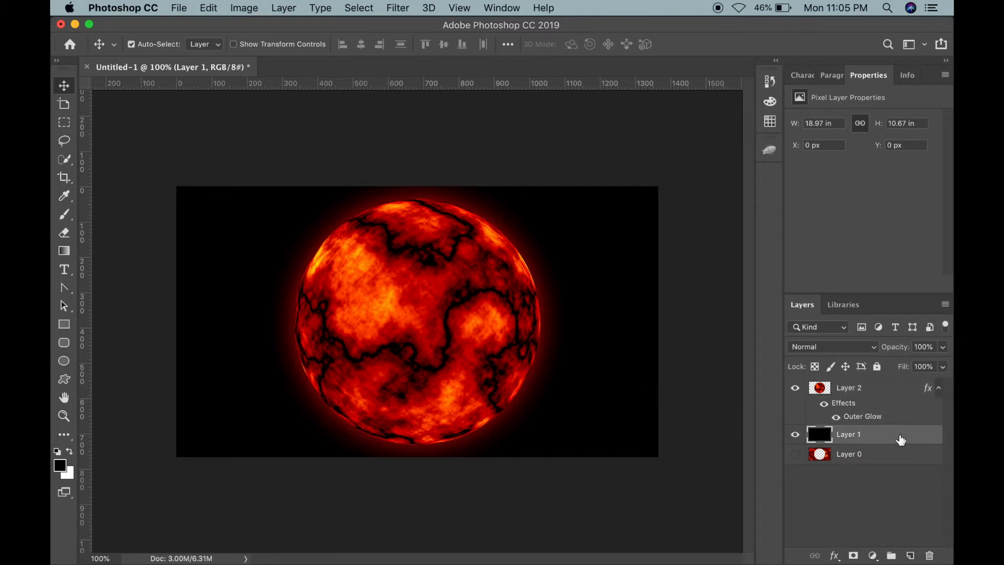
click(398, 8)
mouse_move(441, 218)
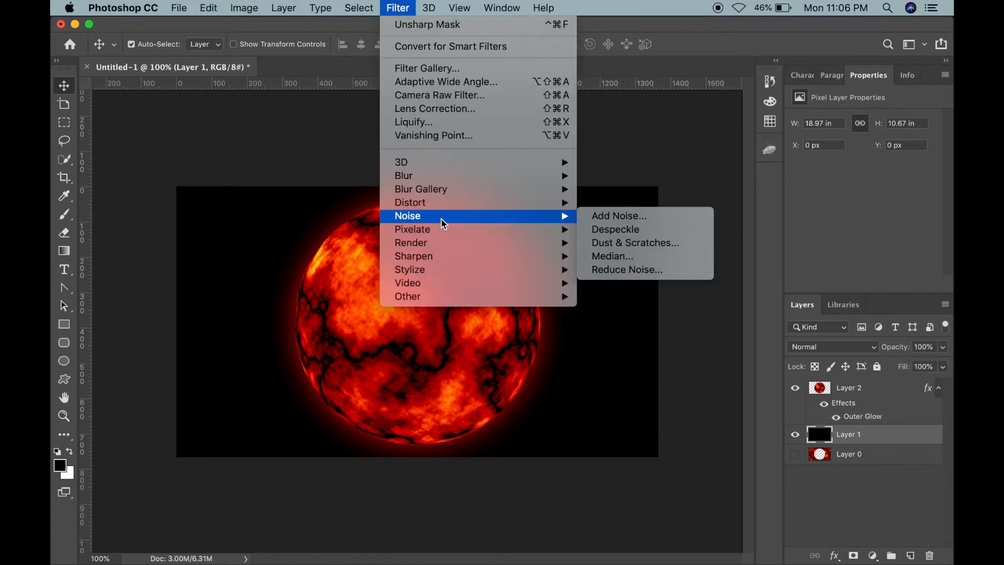
click(603, 219)
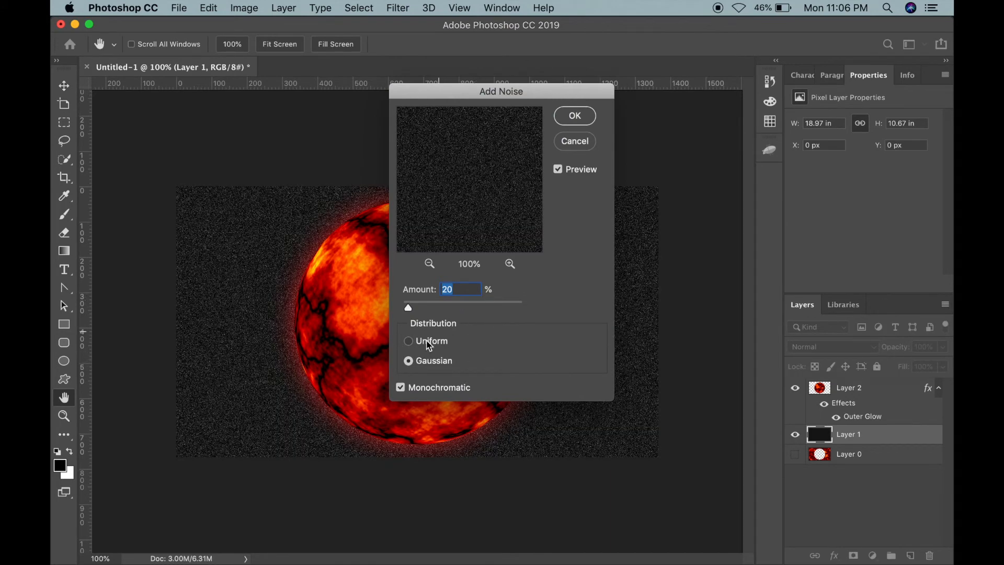
click(402, 389)
click(577, 115)
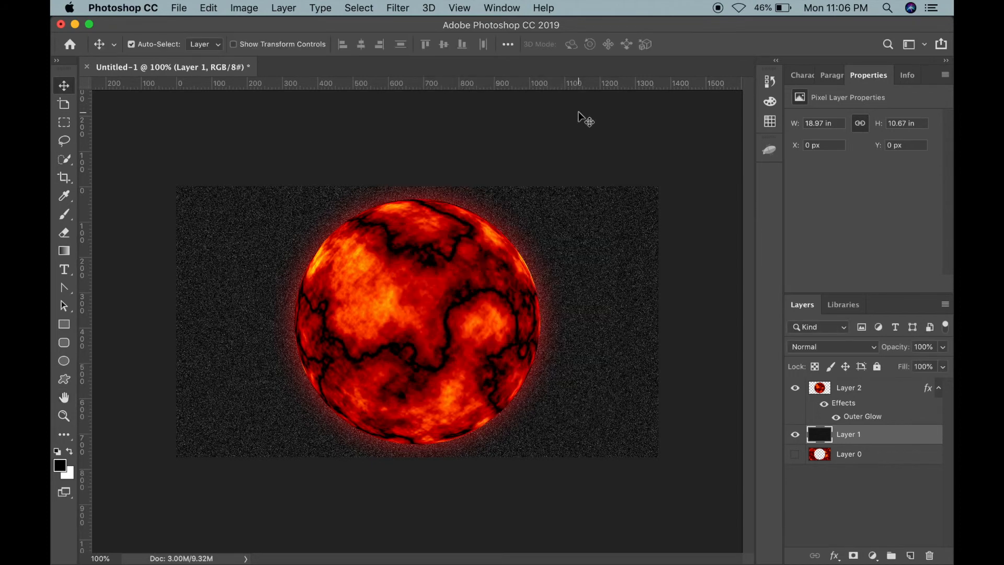
Step: Turn the background noise into sparse stars with Brightness/Contrast at brightness -100 and contrast 64, and deselect the layer
click(244, 9)
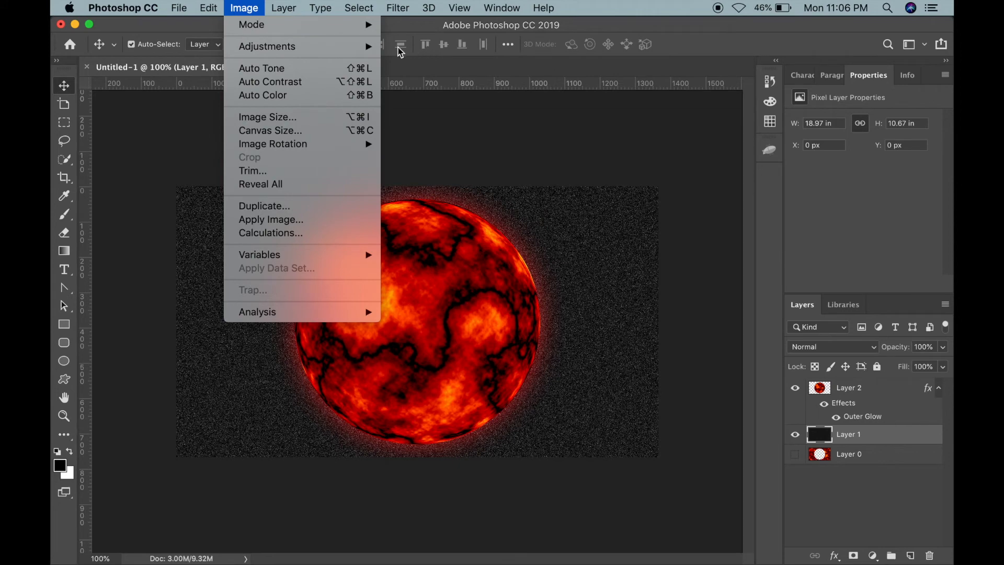
mouse_move(372, 47)
click(414, 50)
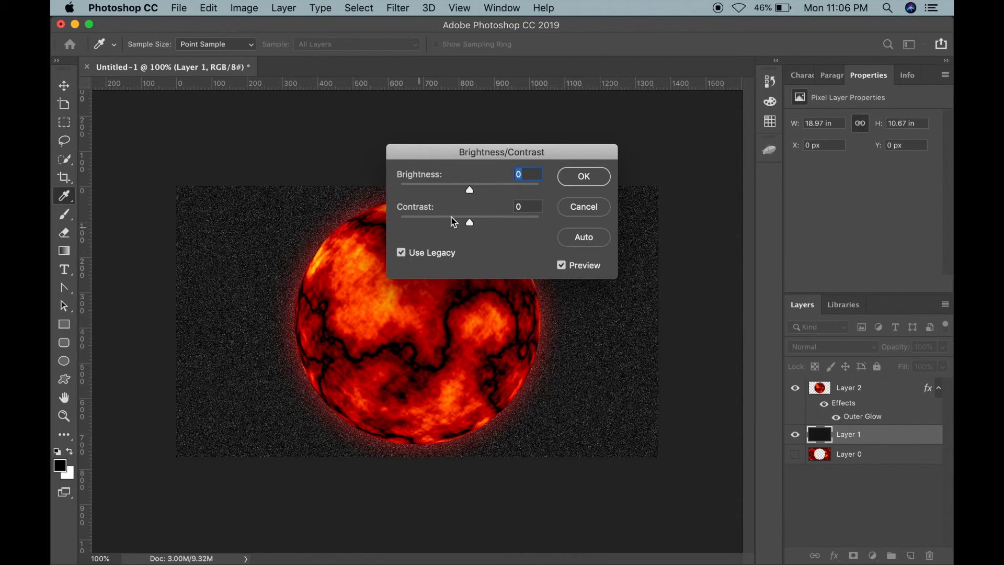
drag(470, 191, 401, 189)
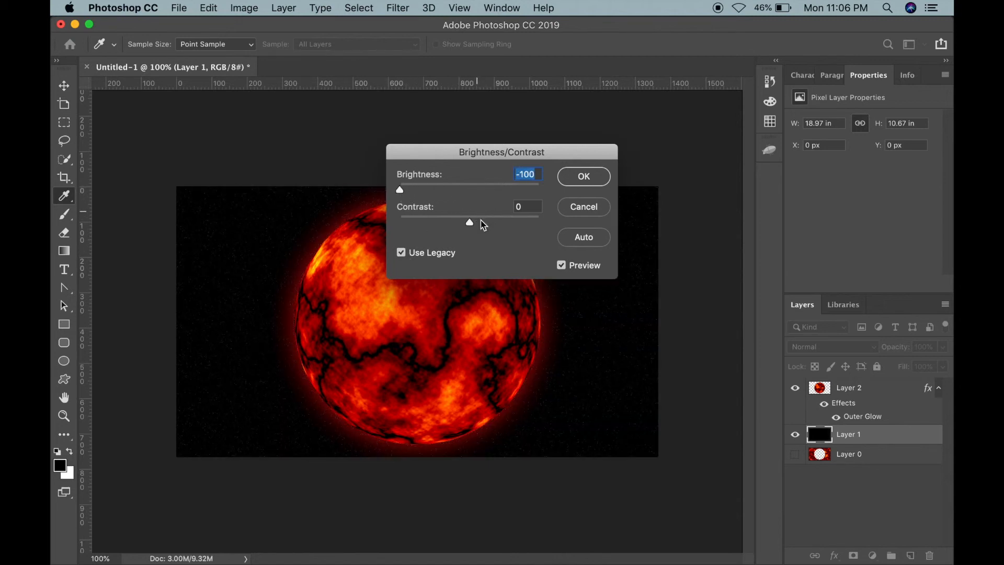
drag(469, 222, 516, 226)
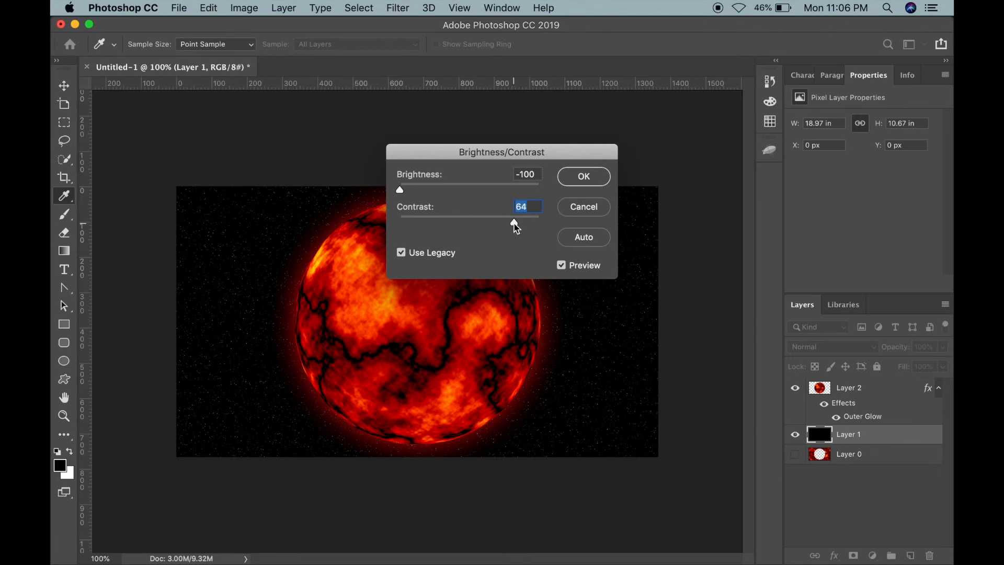
click(589, 180)
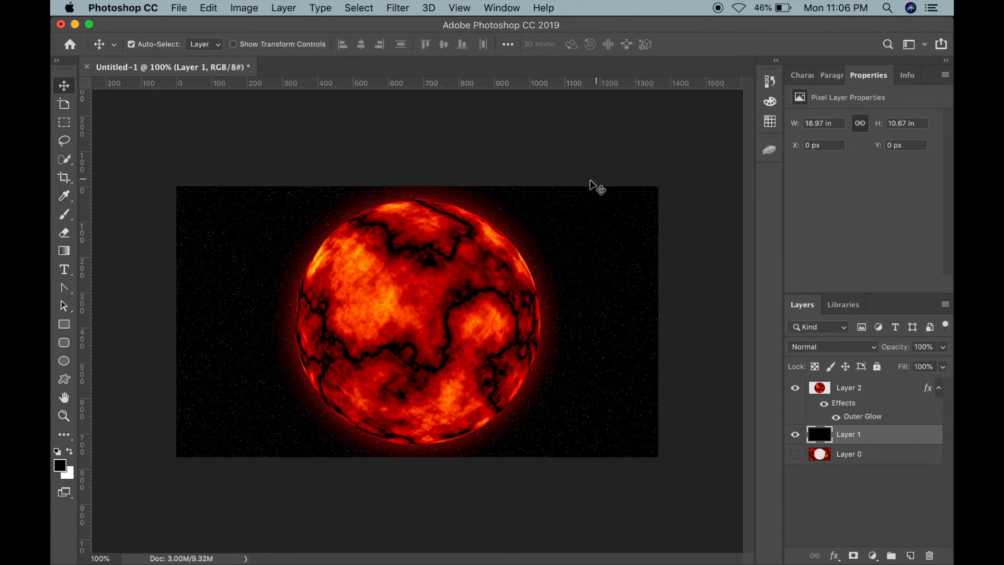
click(492, 469)
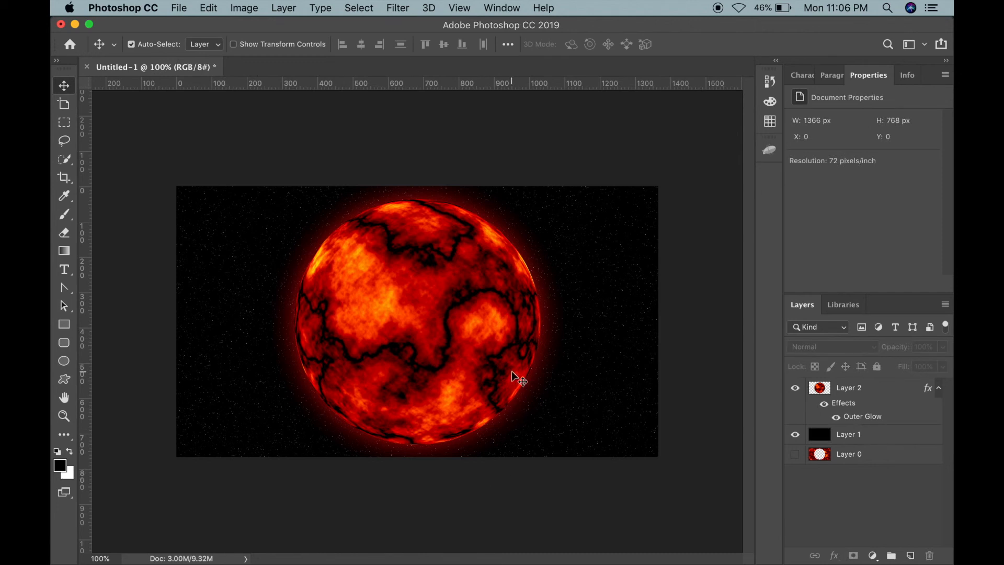